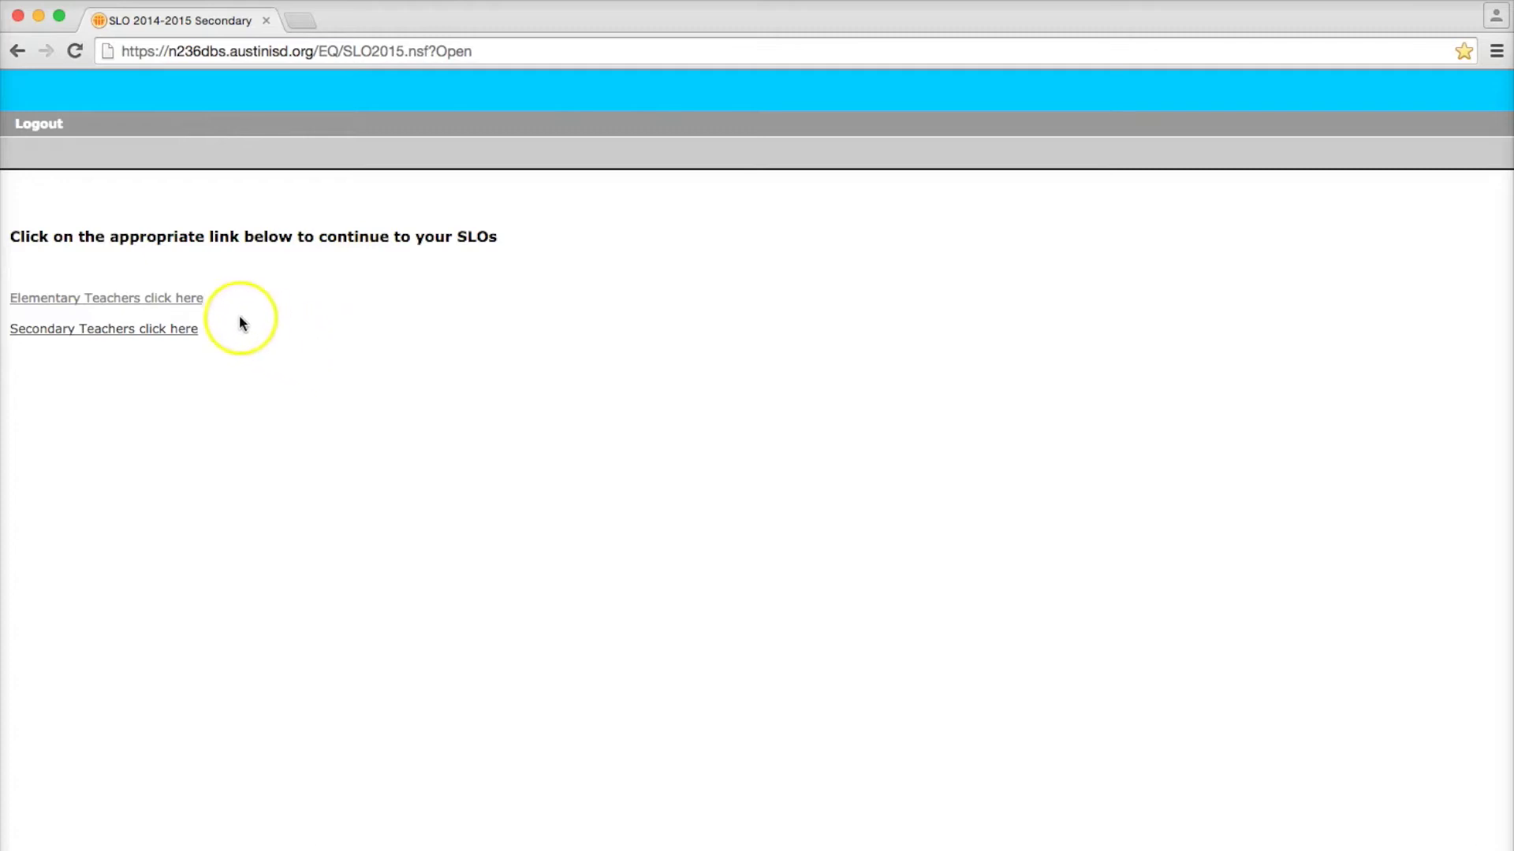
Open Individual SLO 1 in the elementary teachers' SLO list and create its final SLO submission form
{"action": "left_click", "coordinate": [188, 303]}
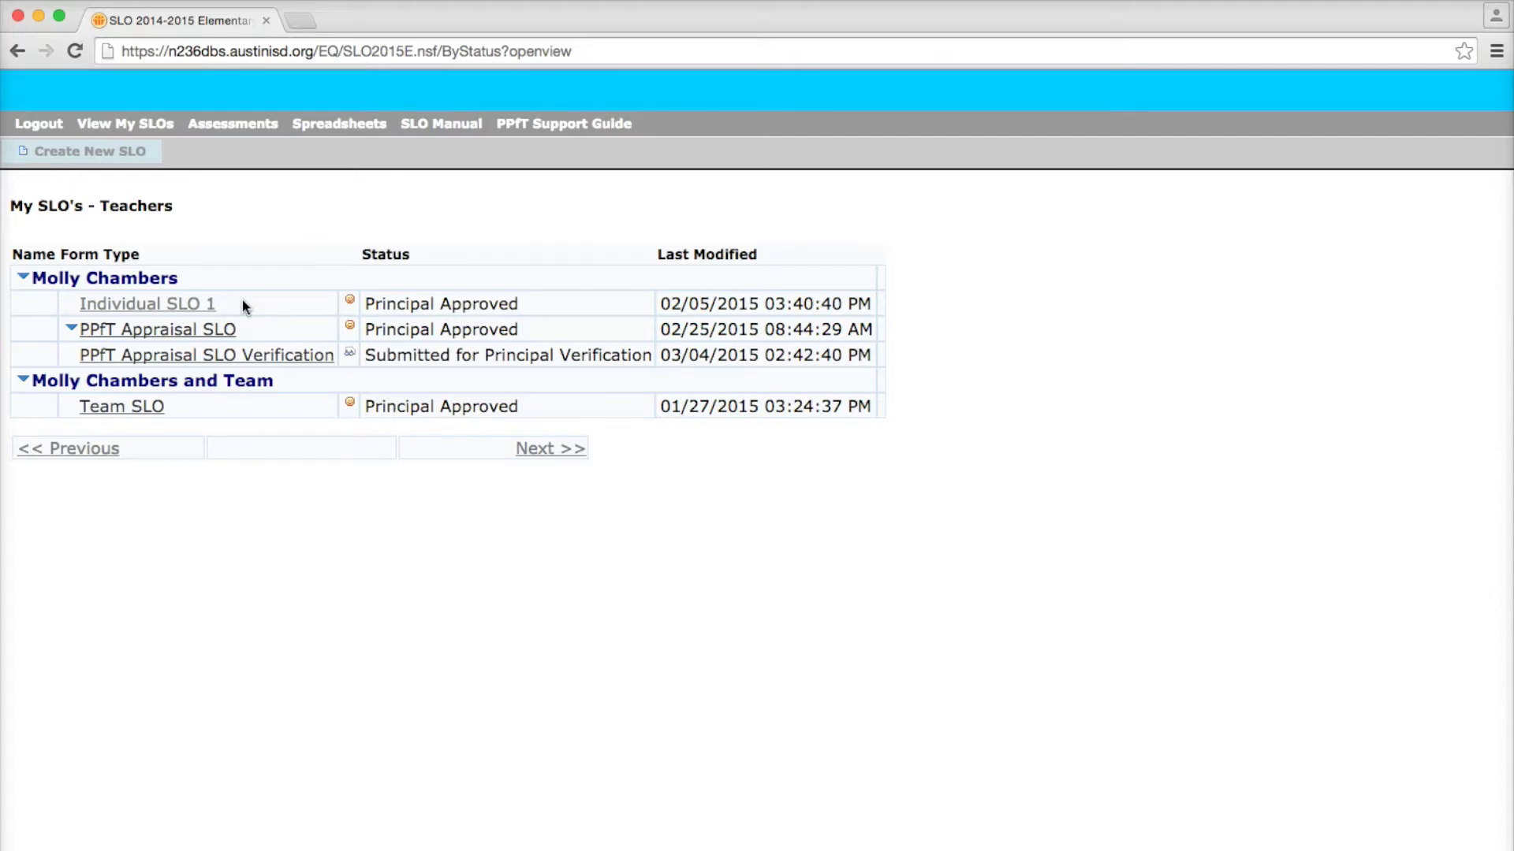
{"action": "left_click", "coordinate": [163, 305]}
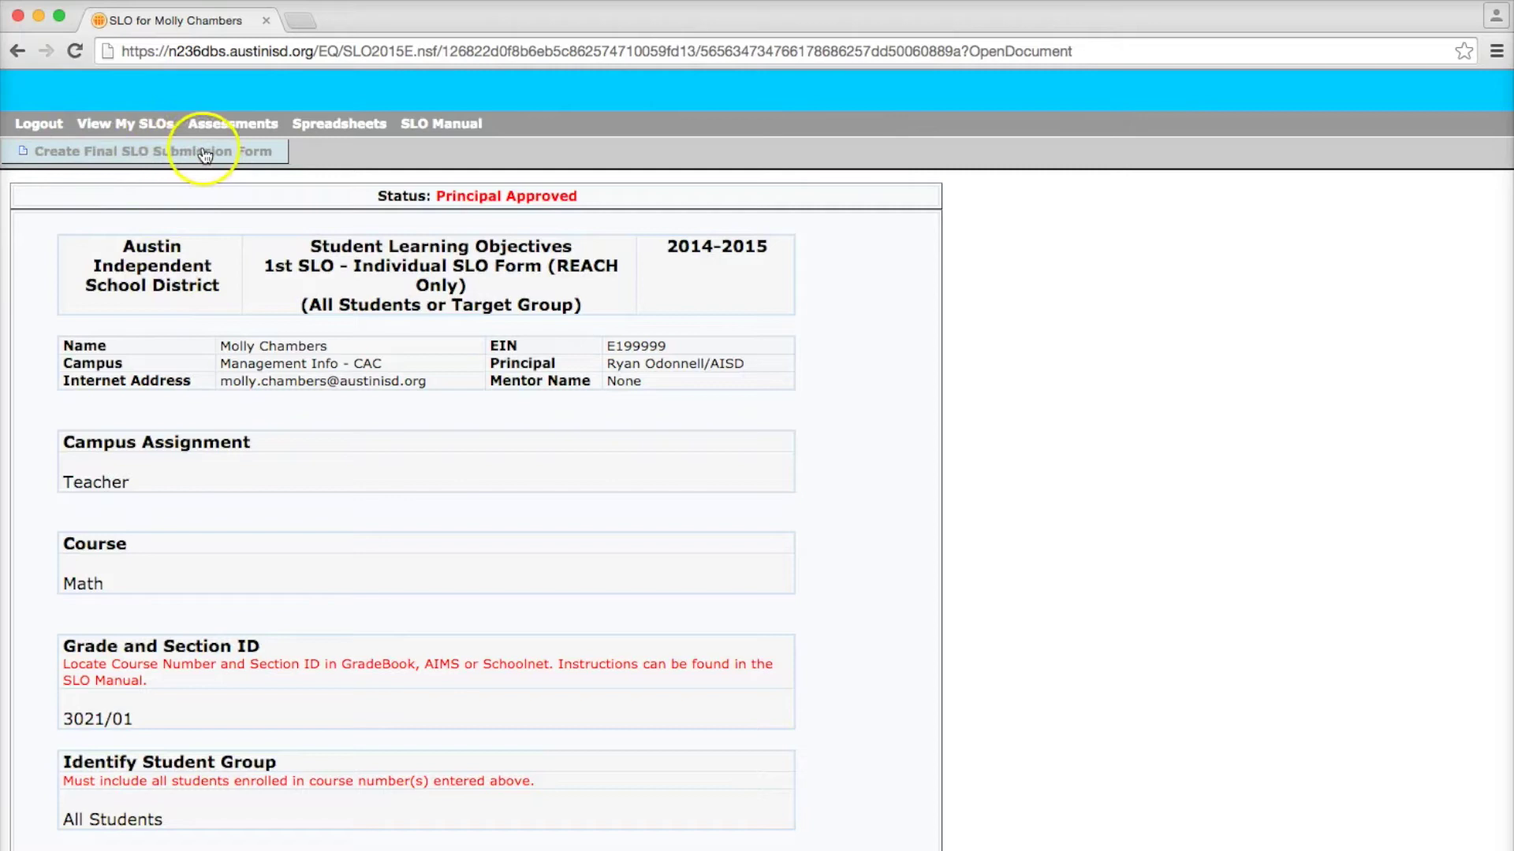
{"action": "left_click", "coordinate": [133, 152]}
{"action": "left_click", "coordinate": [834, 358]}
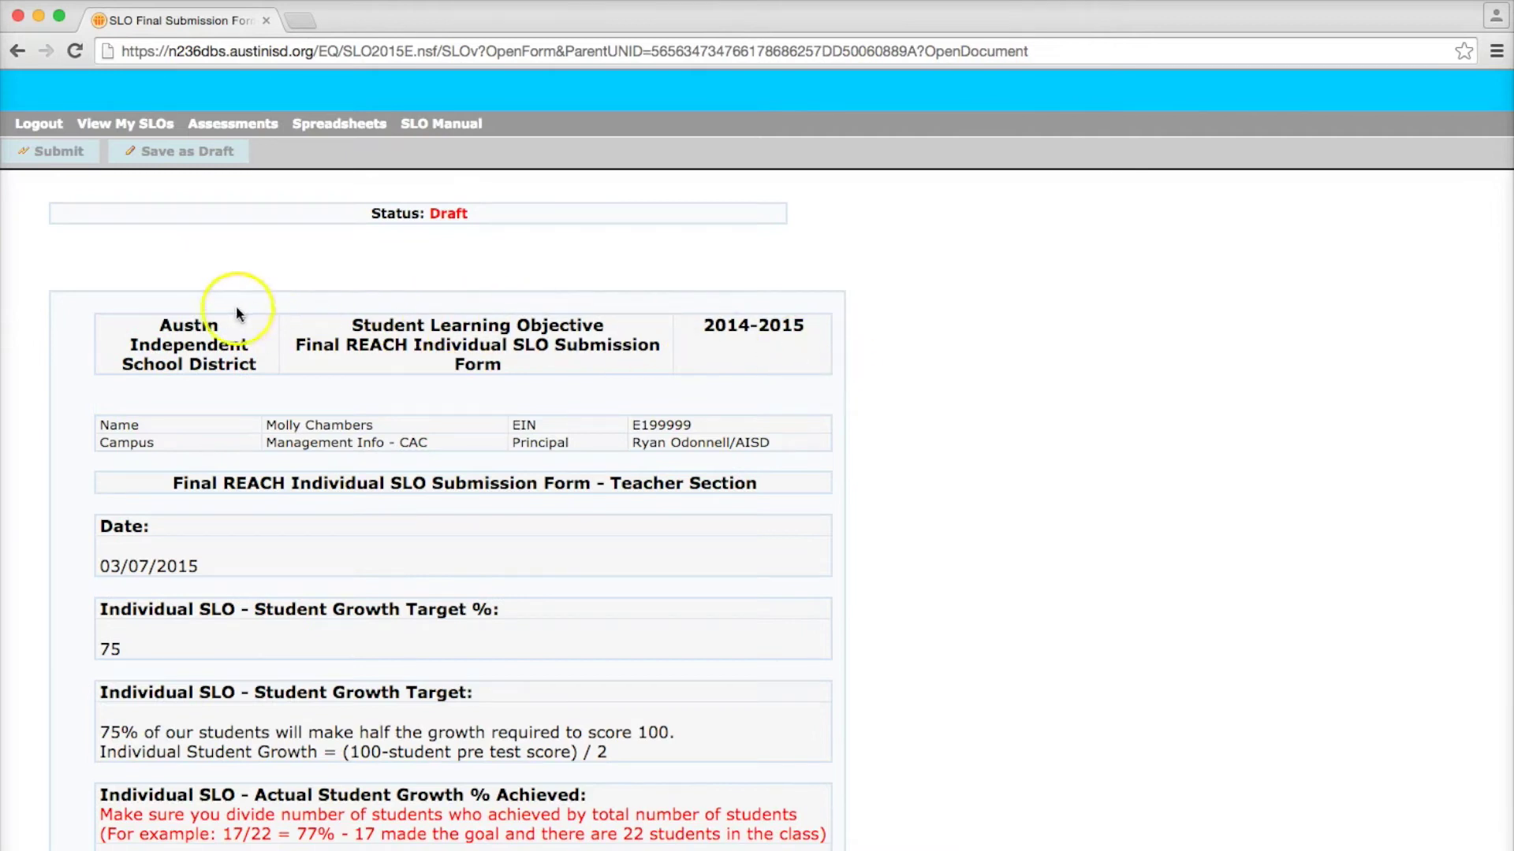
Review the form's teacher section, then check the final percentage in the post PPfT spreadsheet from the teacher's desktop folder and close it
{"action": "scroll", "coordinate": [39, 318], "scroll_direction": "down", "scroll_amount": 3}
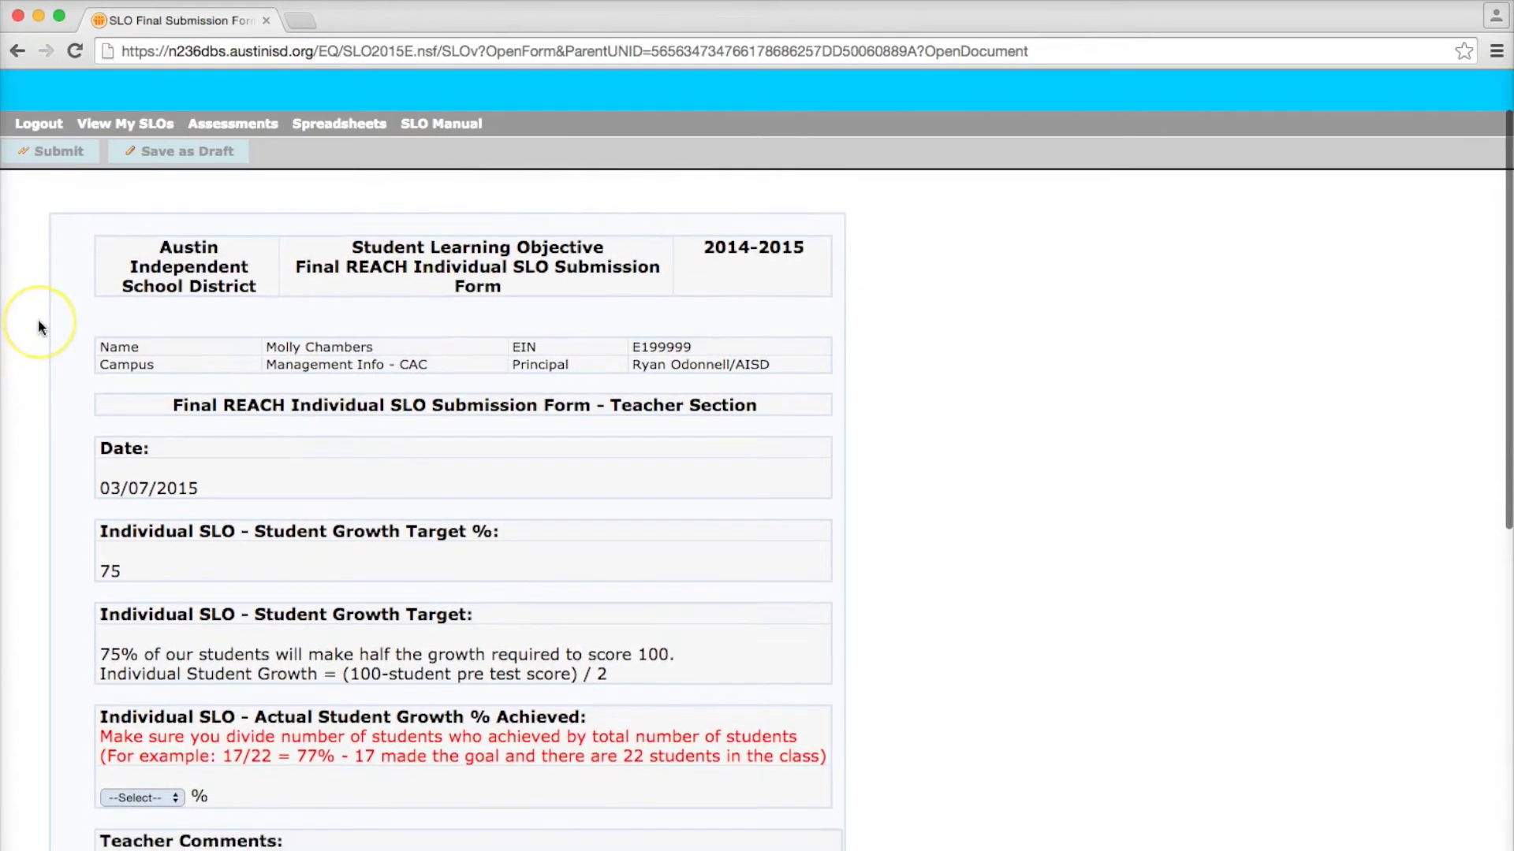
{"action": "scroll", "coordinate": [39, 320], "scroll_direction": "down", "scroll_amount": 1}
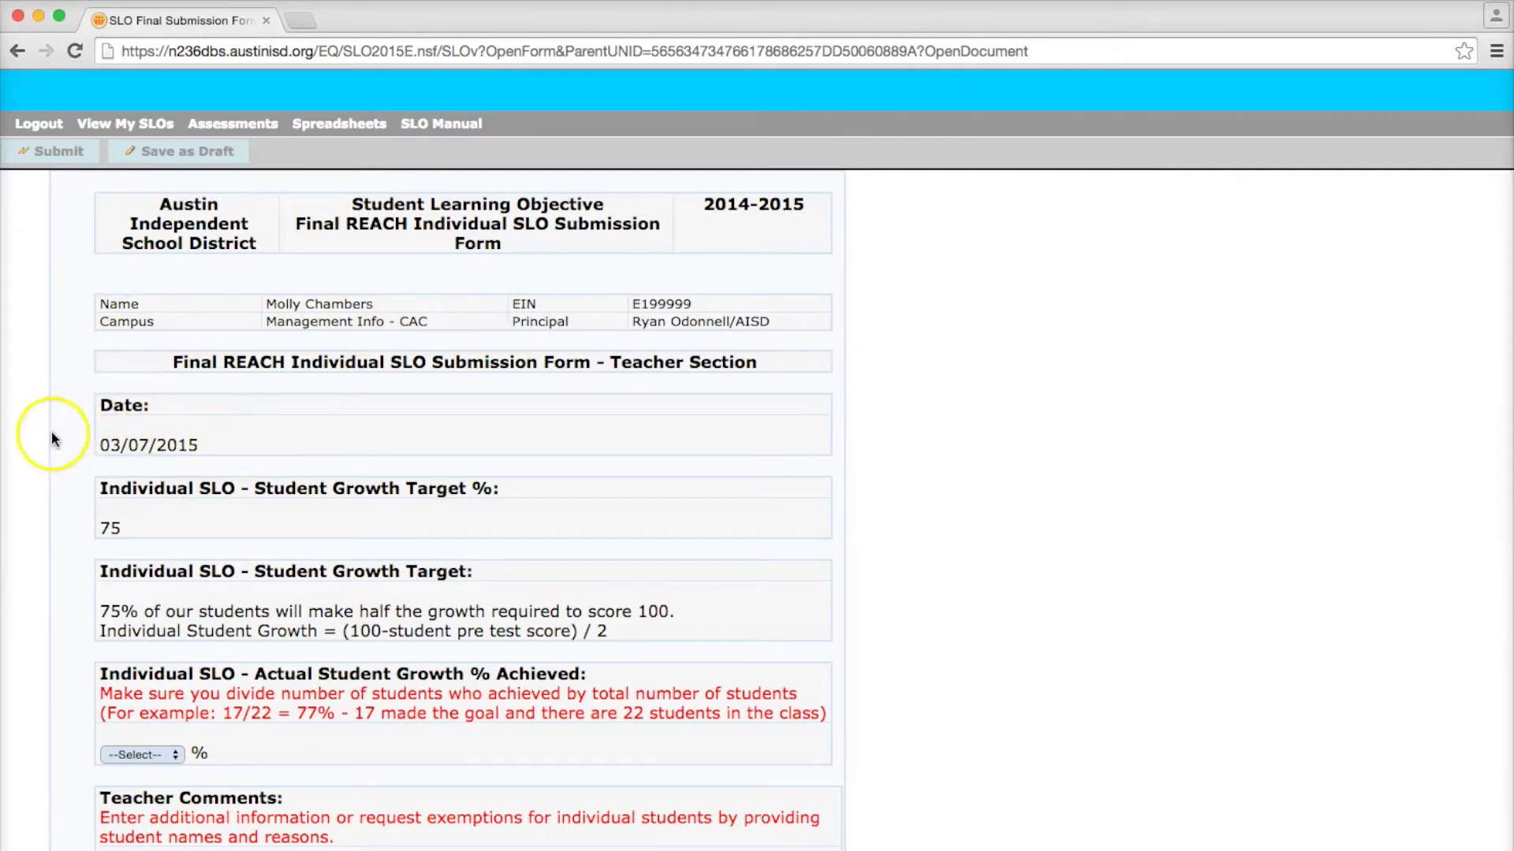
{"action": "scroll", "coordinate": [57, 441], "scroll_direction": "down", "scroll_amount": 4}
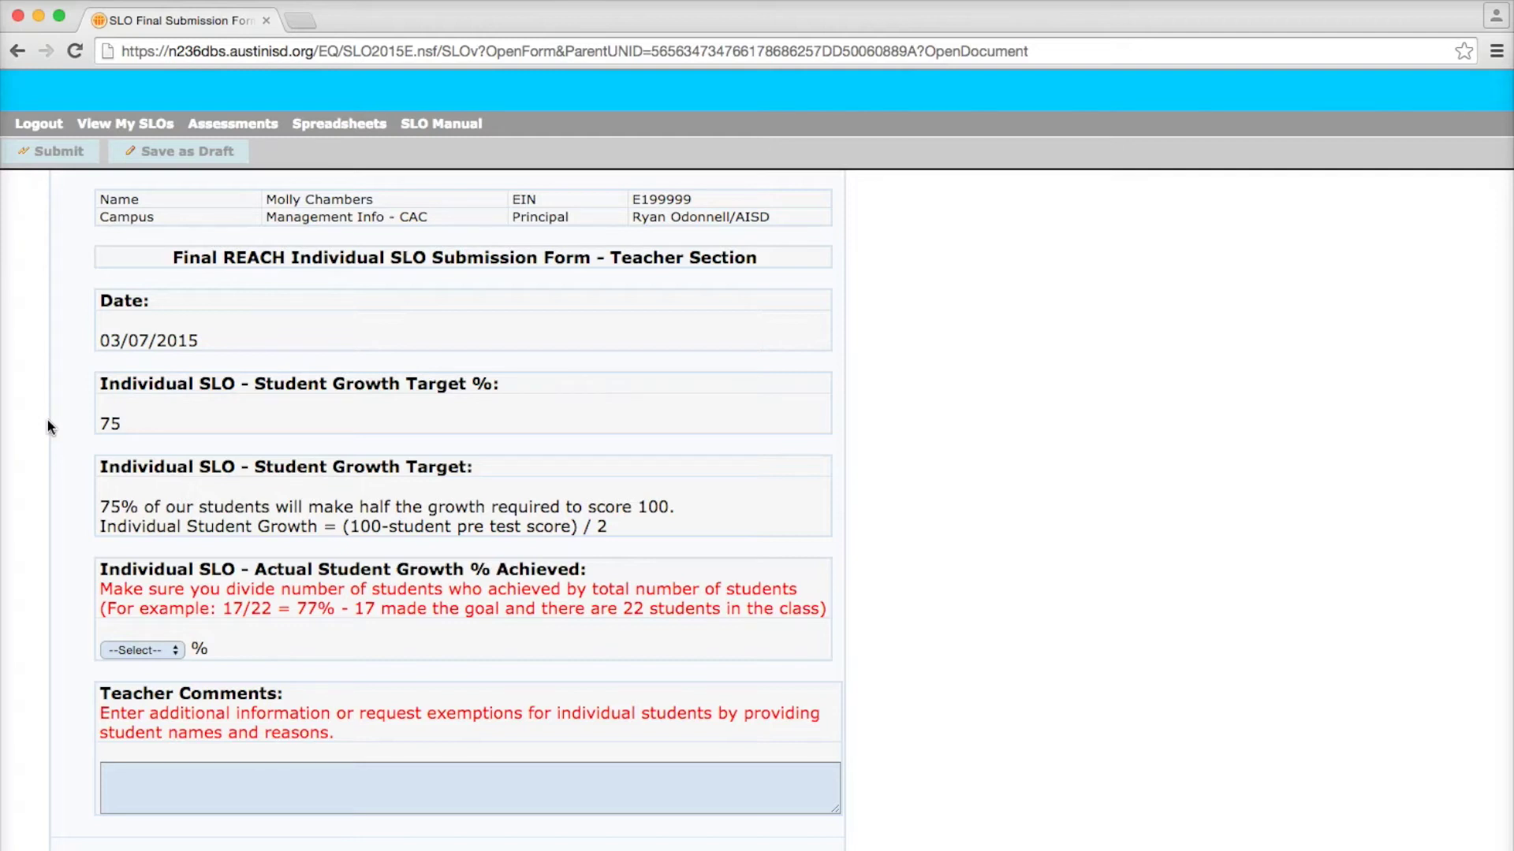
{"action": "scroll", "coordinate": [47, 422], "scroll_direction": "down", "scroll_amount": 2}
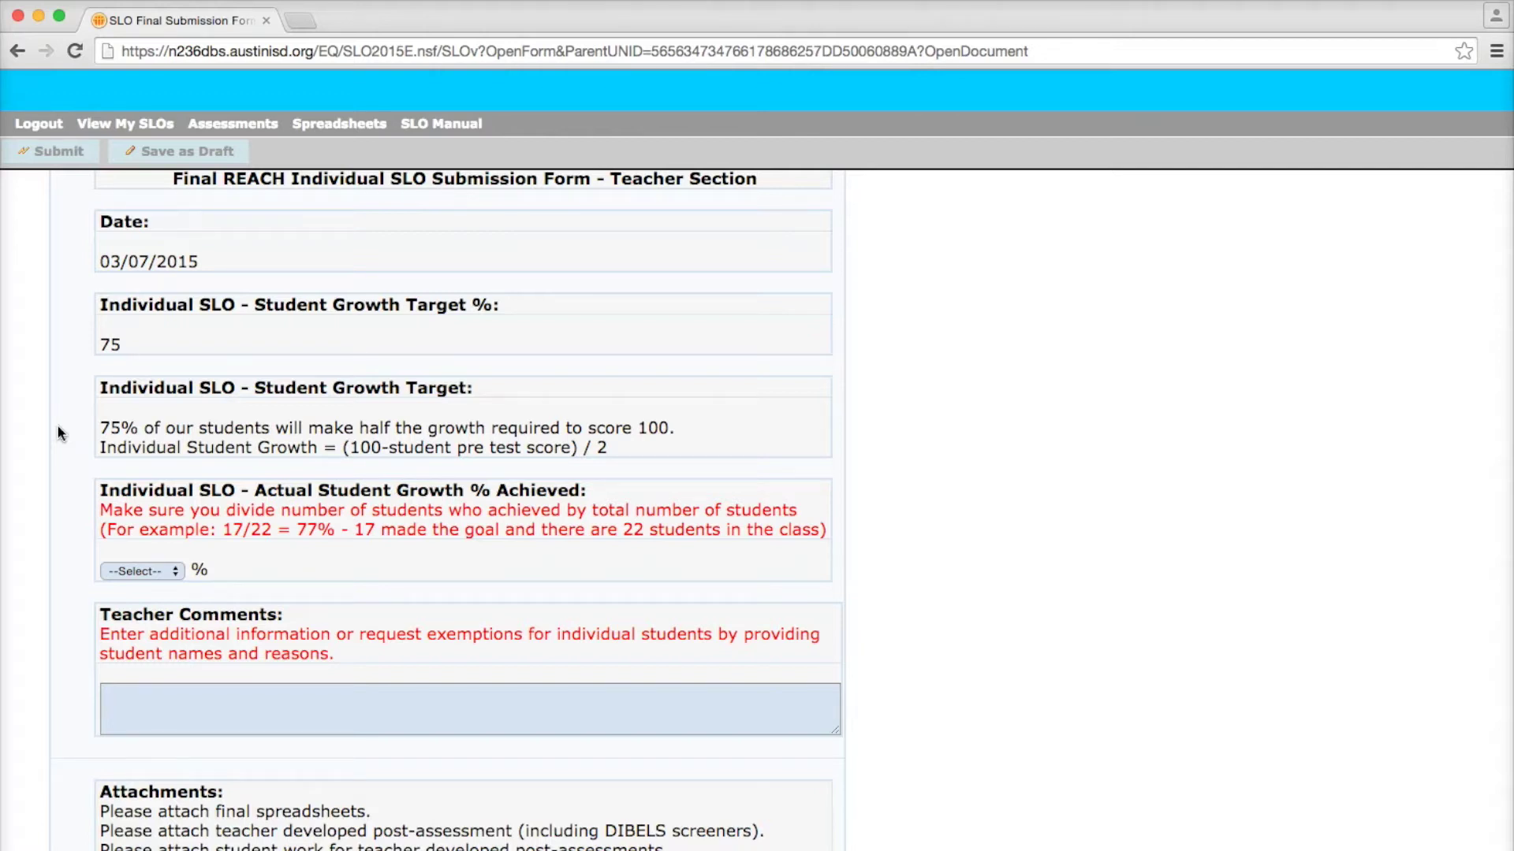
{"action": "left_click_drag", "start_coordinate": [373, 25], "coordinate": [606, 24]}
{"action": "double_click", "coordinate": [101, 292]}
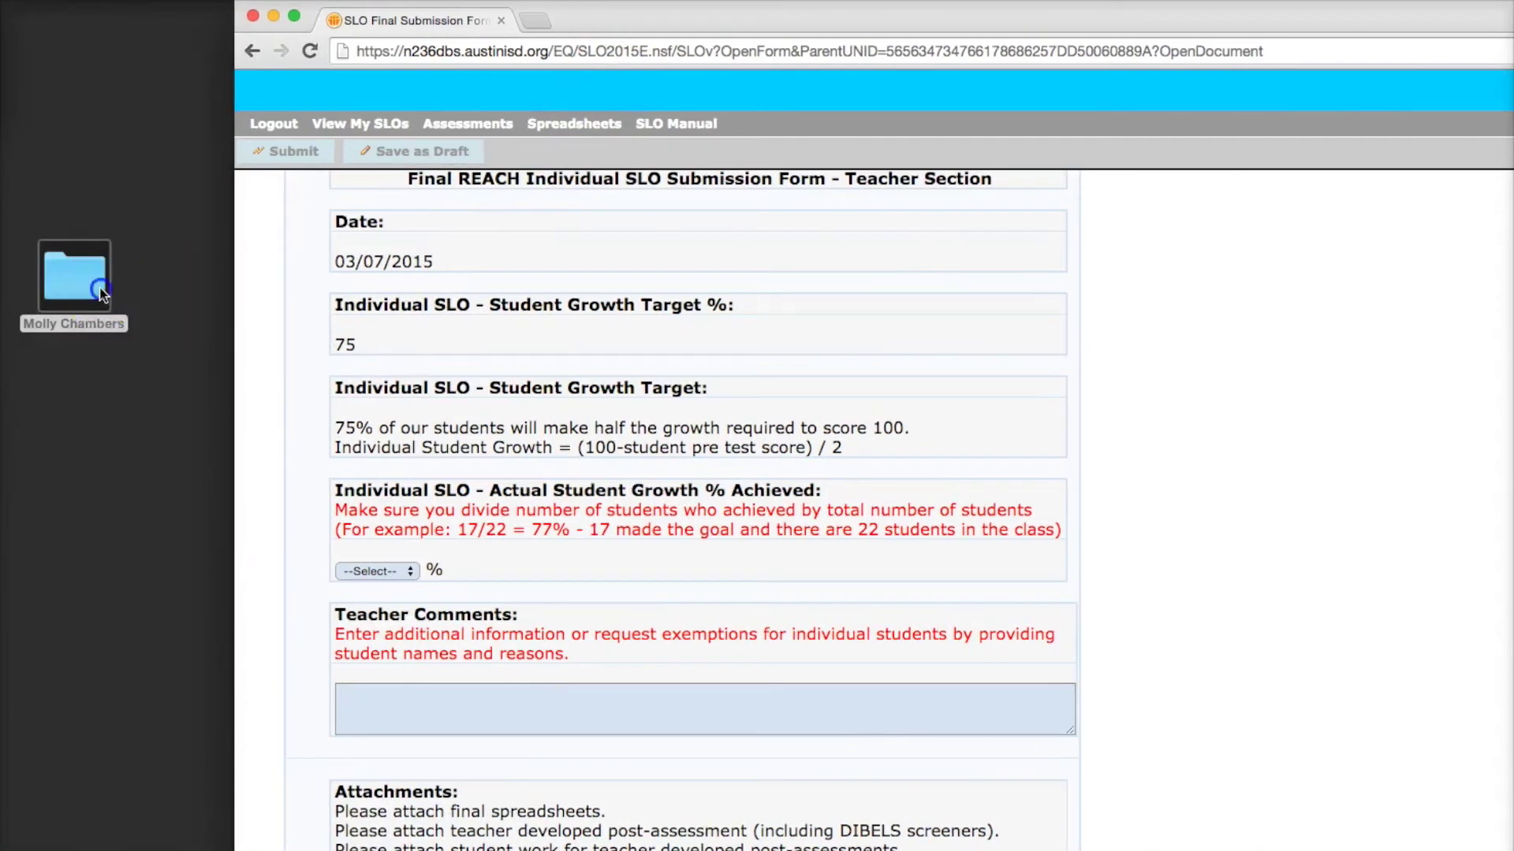
{"action": "double_click", "coordinate": [220, 285]}
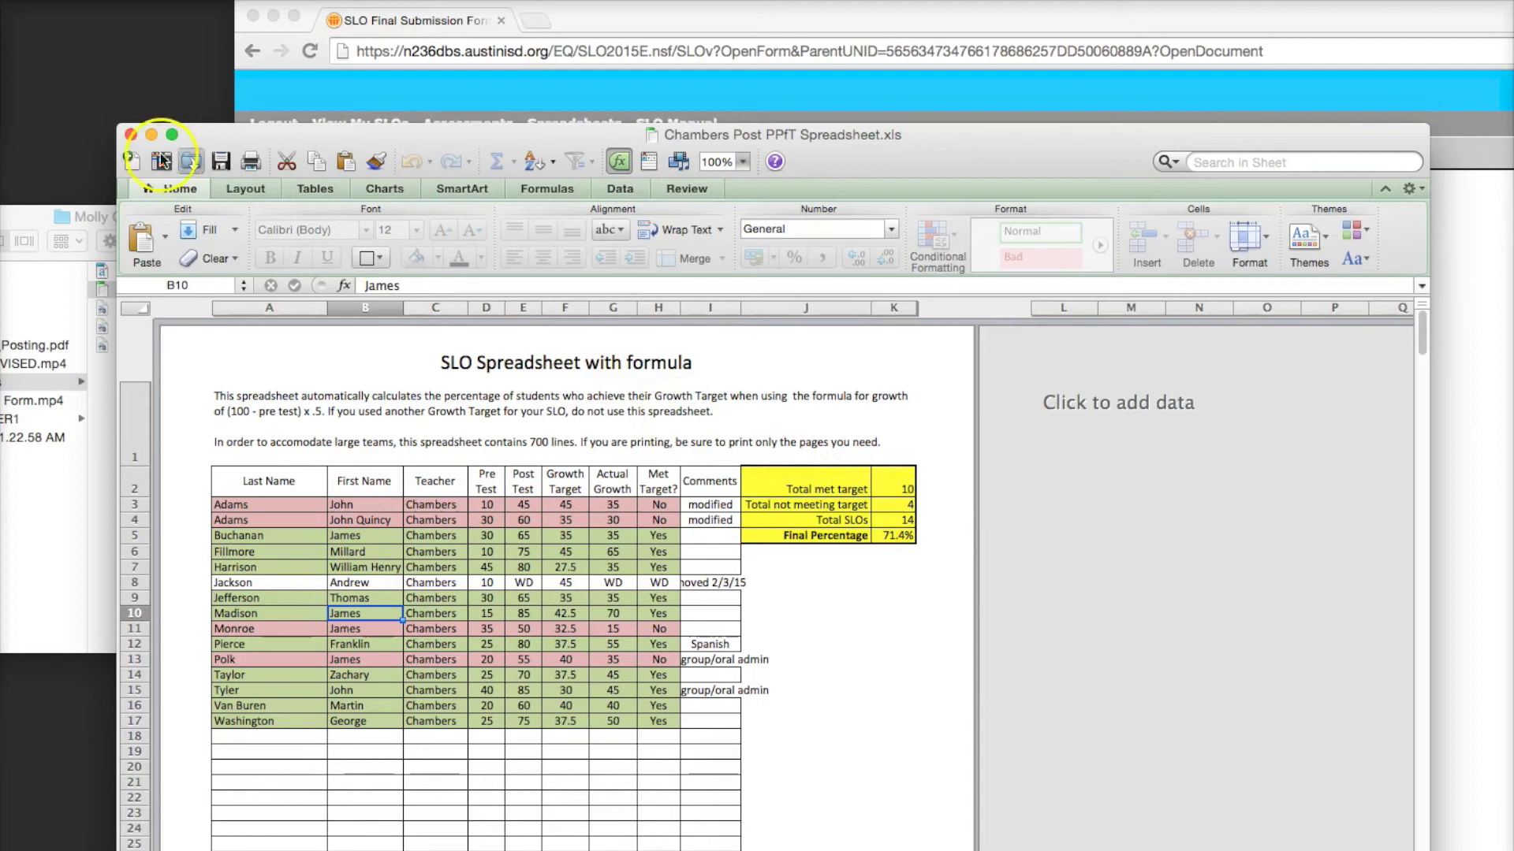
{"action": "left_click", "coordinate": [131, 140]}
Return to the submission form and set the Individual SLO actual student growth achieved to 71%
{"action": "left_click_drag", "start_coordinate": [551, 19], "coordinate": [313, 18]}
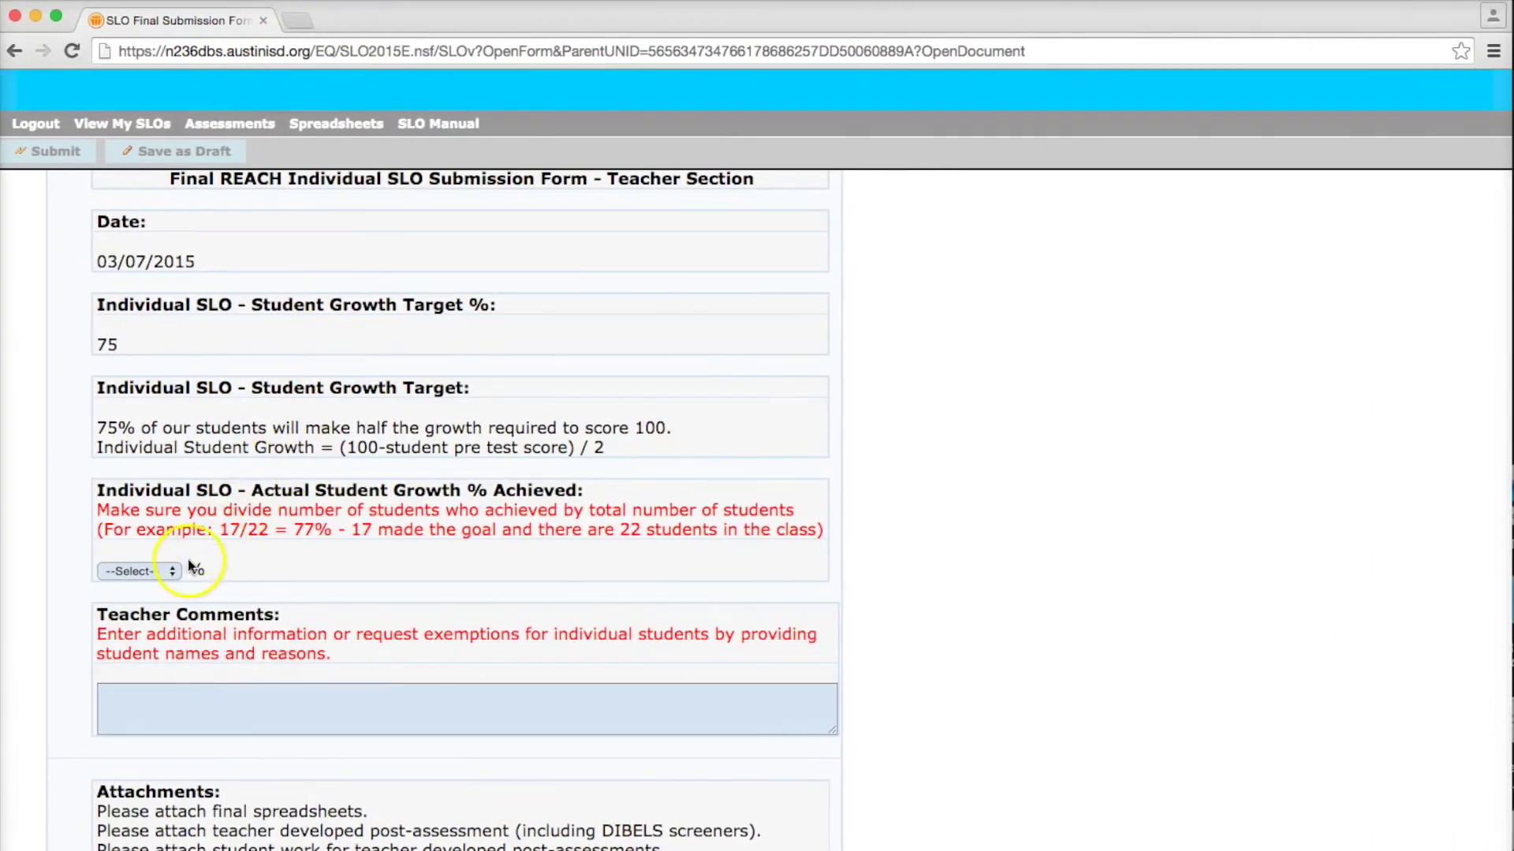
{"action": "left_click", "coordinate": [173, 572]}
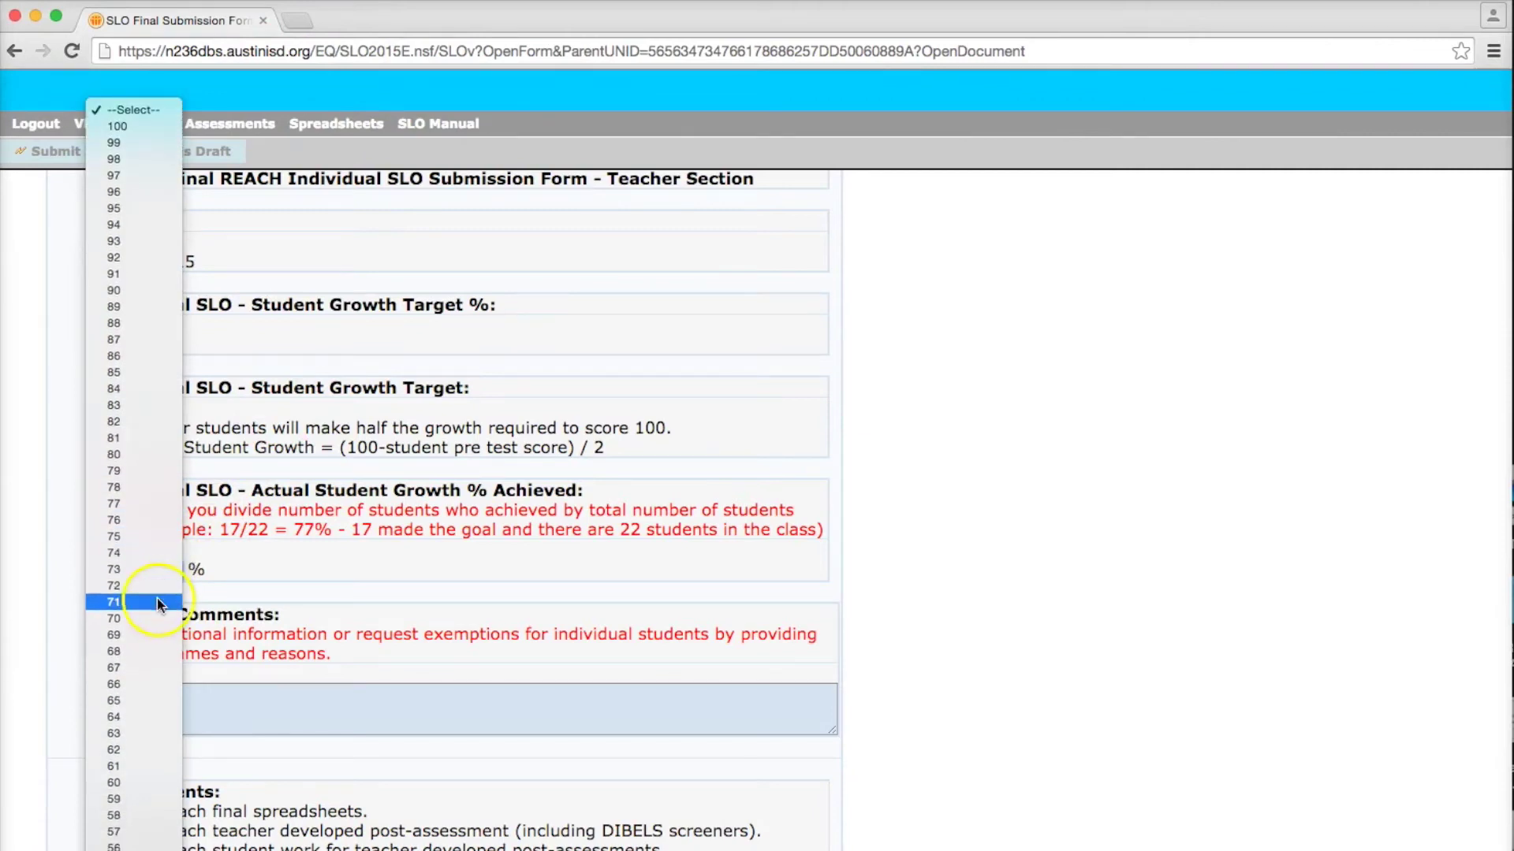
{"action": "left_click", "coordinate": [158, 599]}
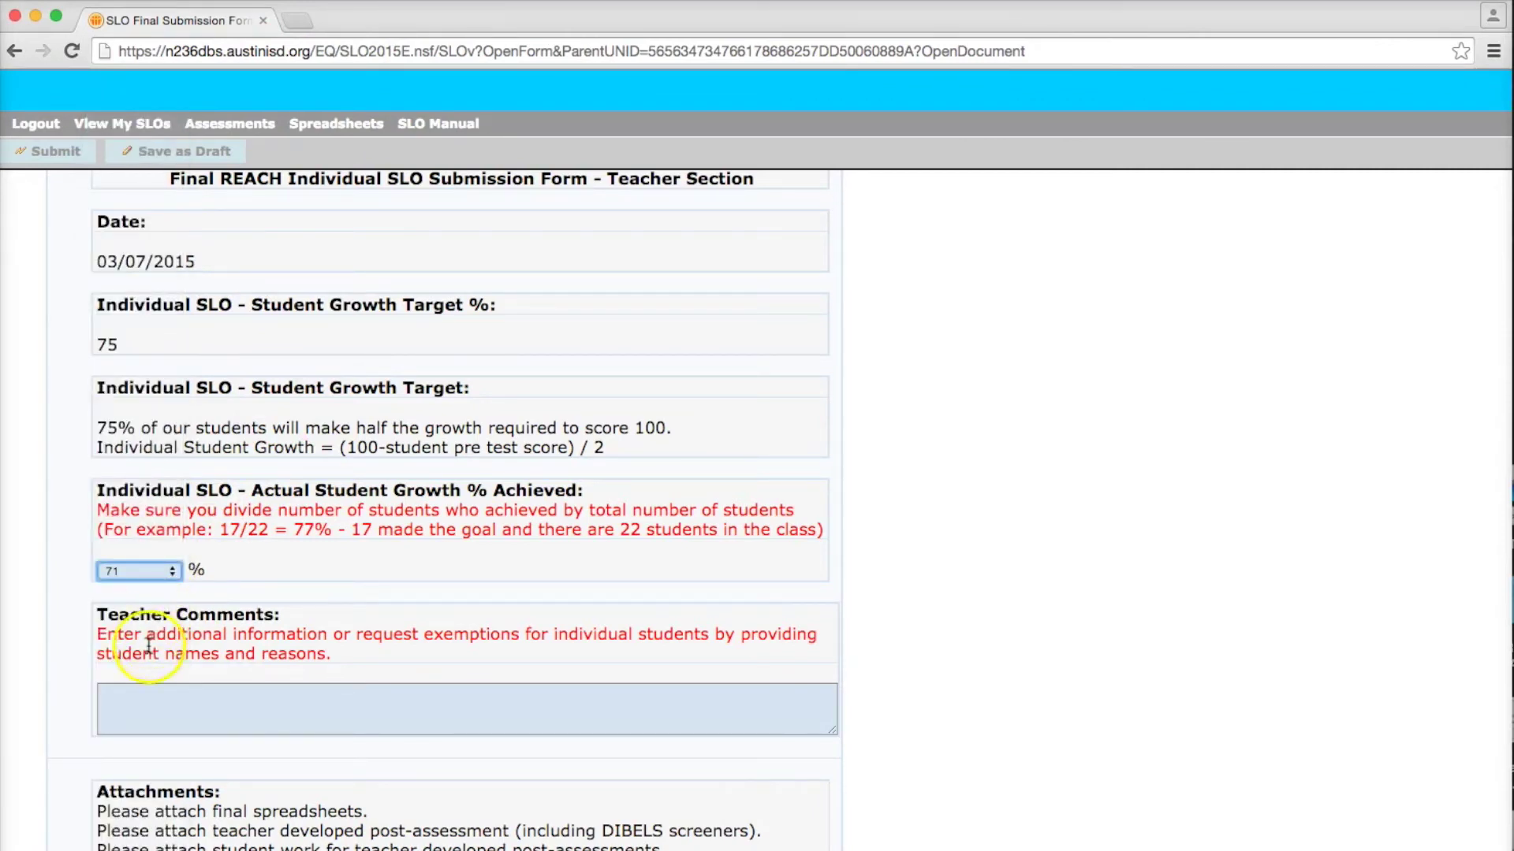
Paste the student exemption request about 53 missed school days into the teacher comments and enlarge the box to show all the text
{"action": "left_click", "coordinate": [130, 701]}
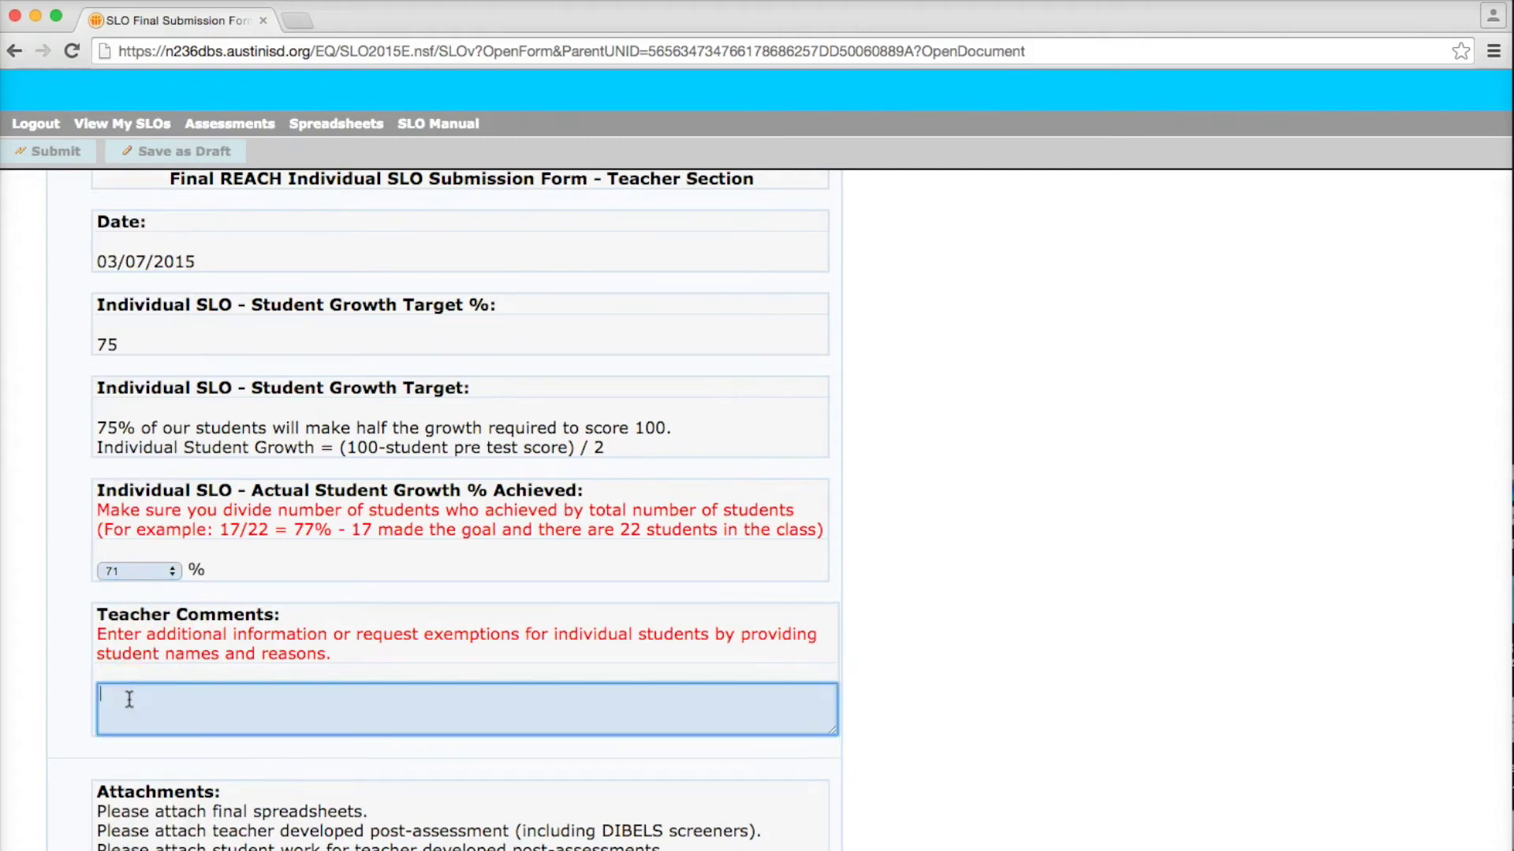
{"action": "key", "text": "super+v"}
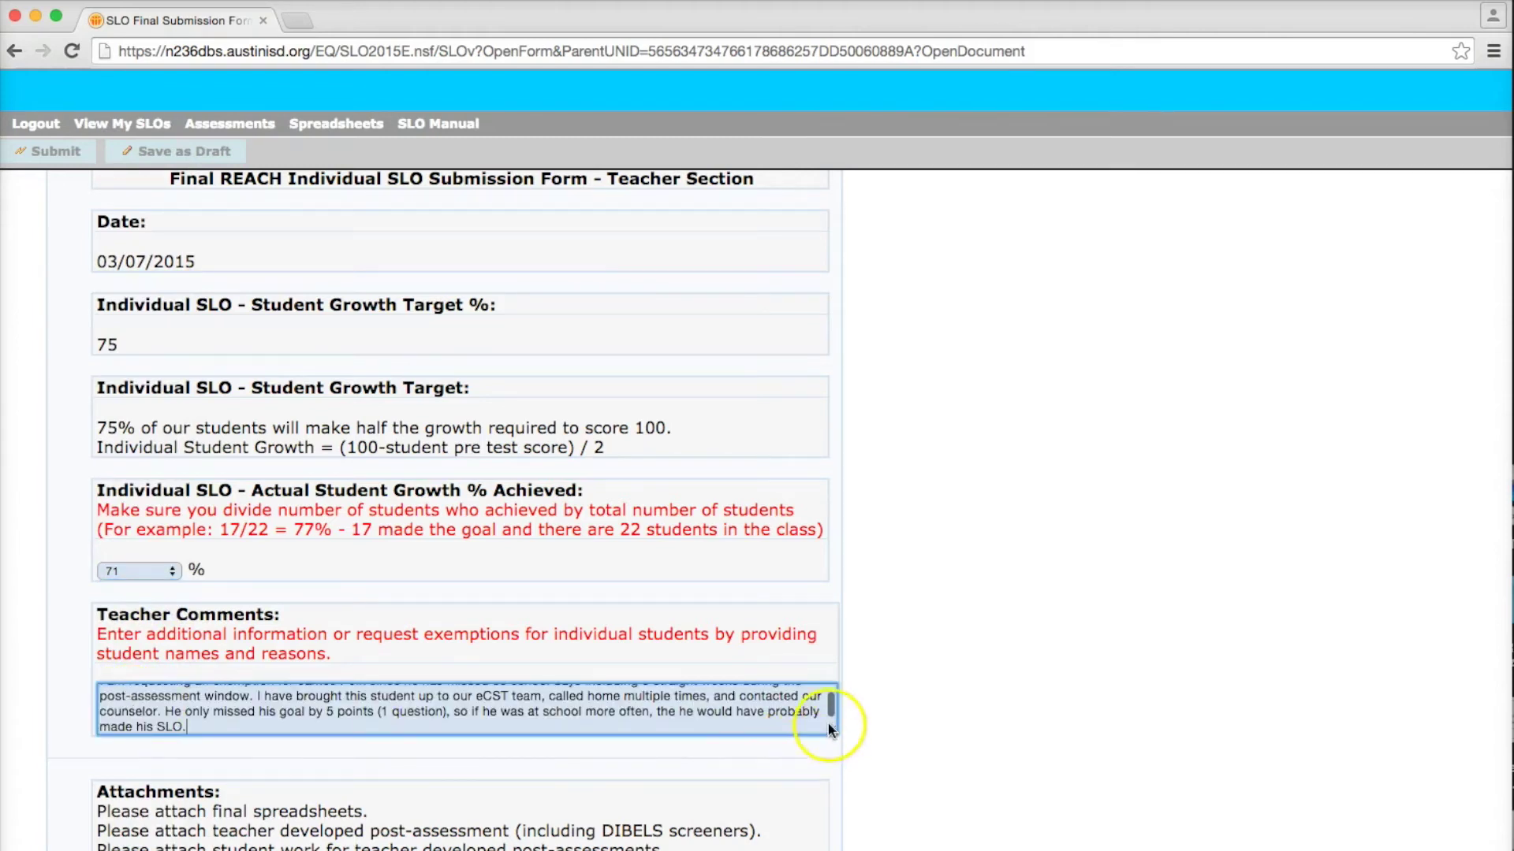
{"action": "left_click_drag", "start_coordinate": [834, 736], "coordinate": [871, 771]}
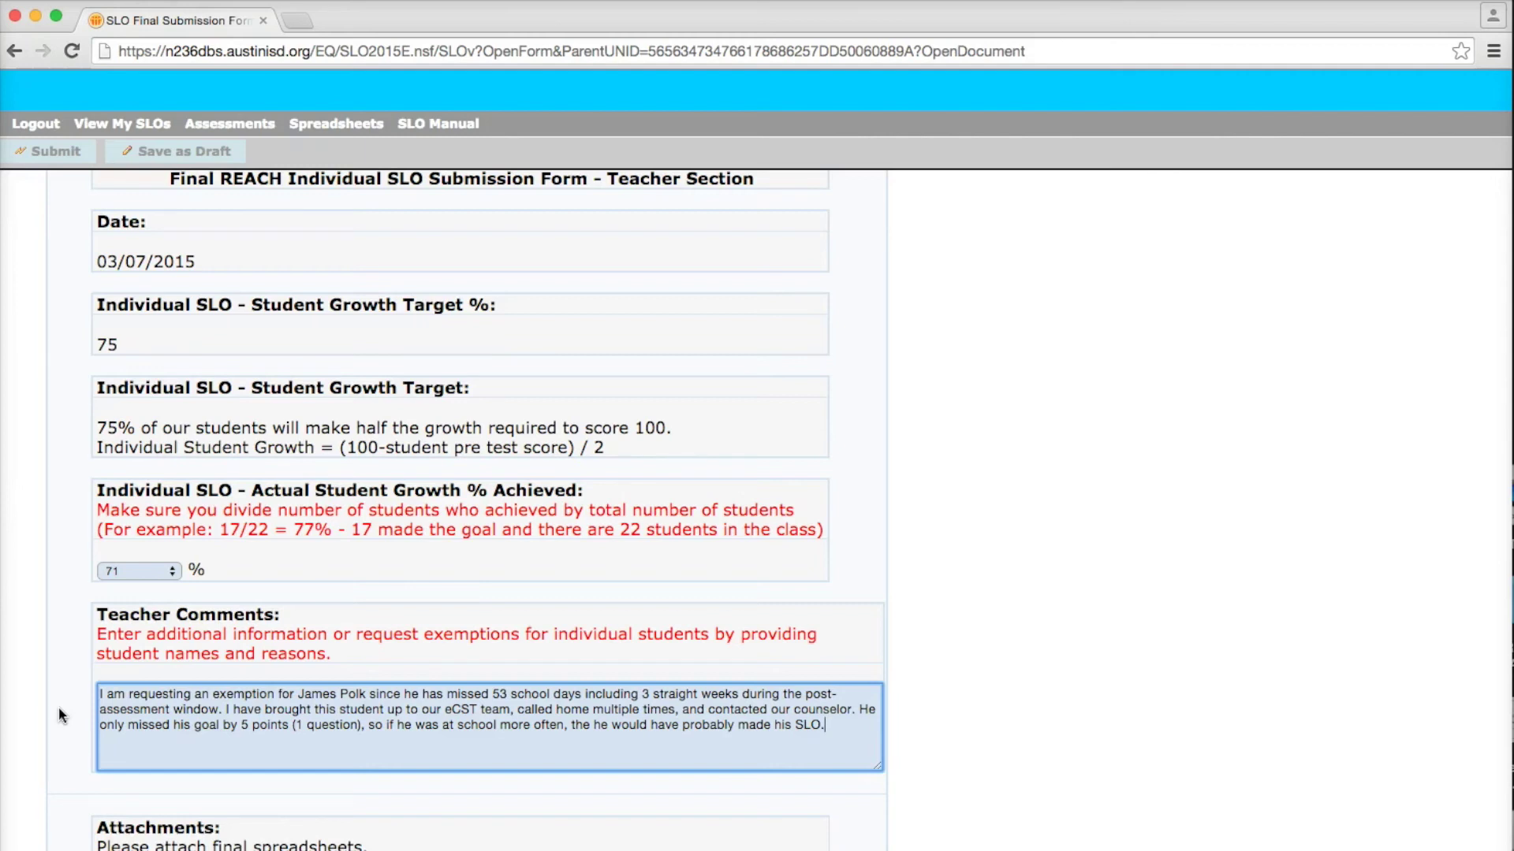
Choose the post PPfT spreadsheet (.xls) and the assessment document (.docx) from the teacher's folder as the first two attachments
{"action": "scroll", "coordinate": [60, 709], "scroll_direction": "down", "scroll_amount": 5}
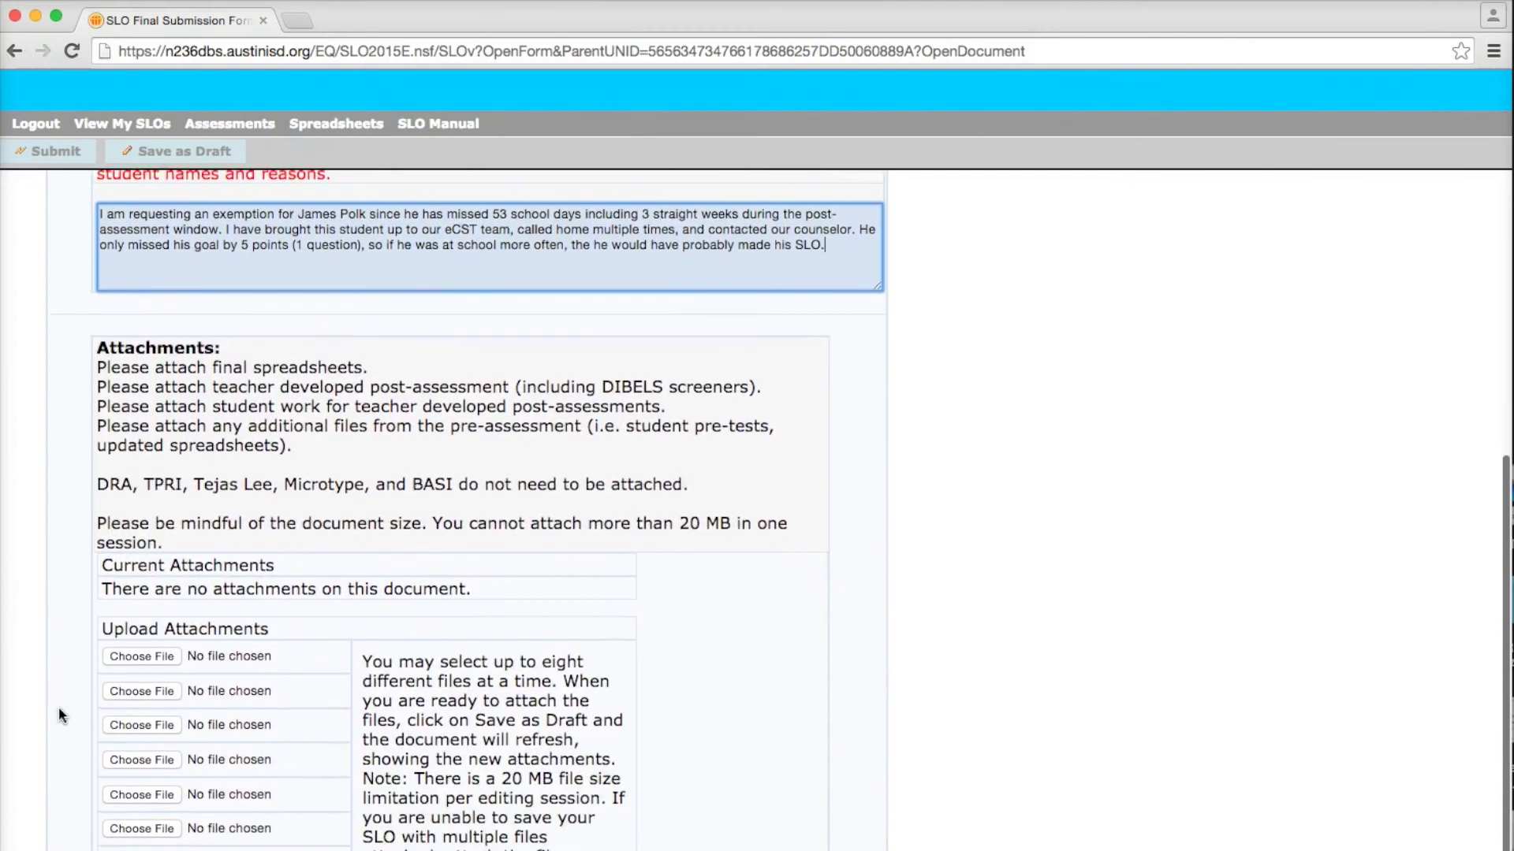
{"action": "left_click", "coordinate": [122, 666]}
{"action": "left_click", "coordinate": [139, 642]}
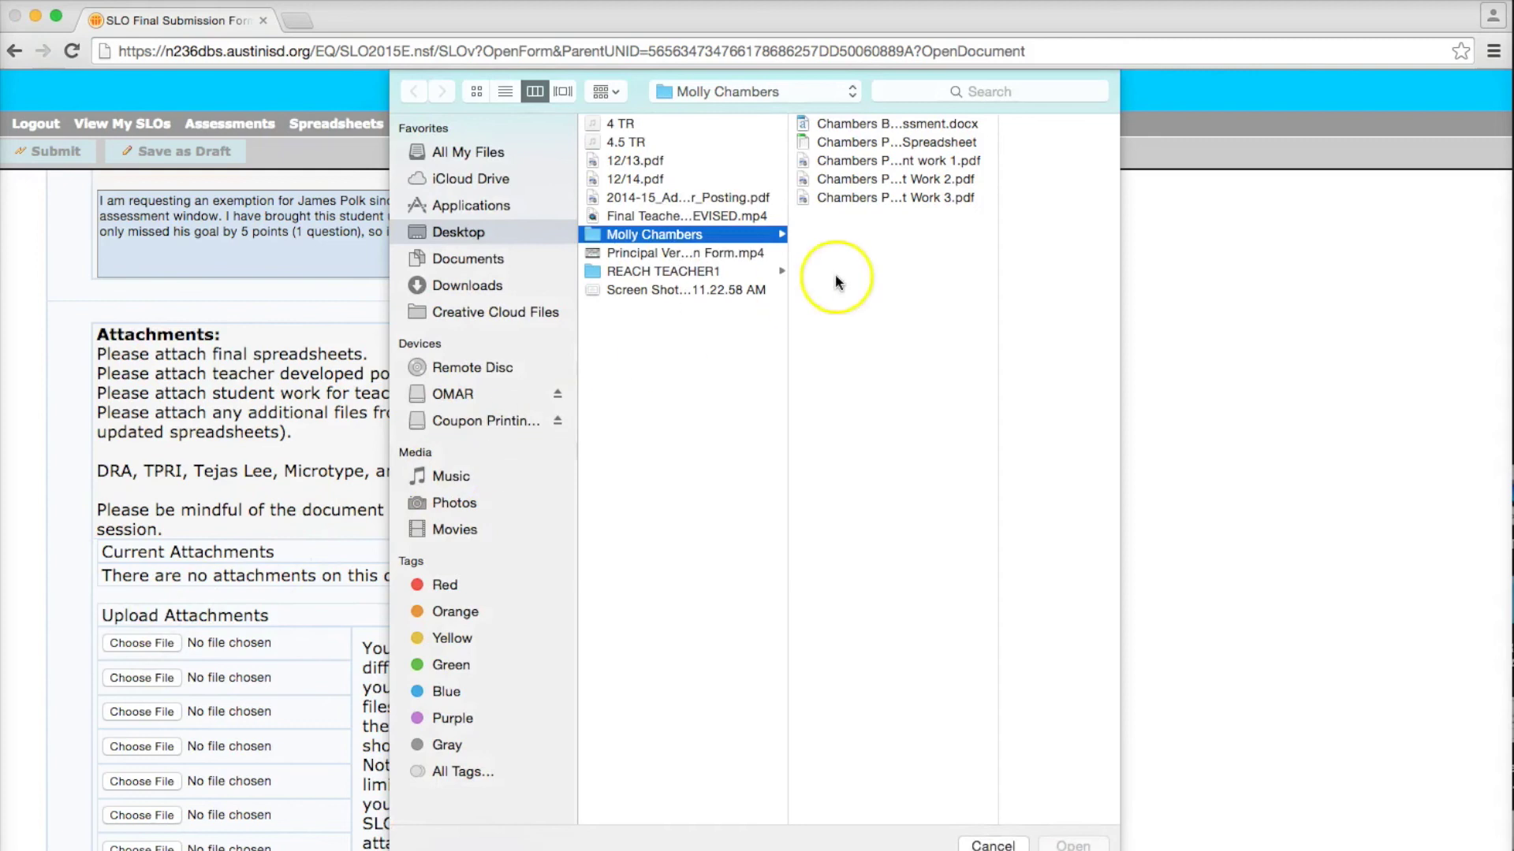
{"action": "left_click", "coordinate": [892, 142]}
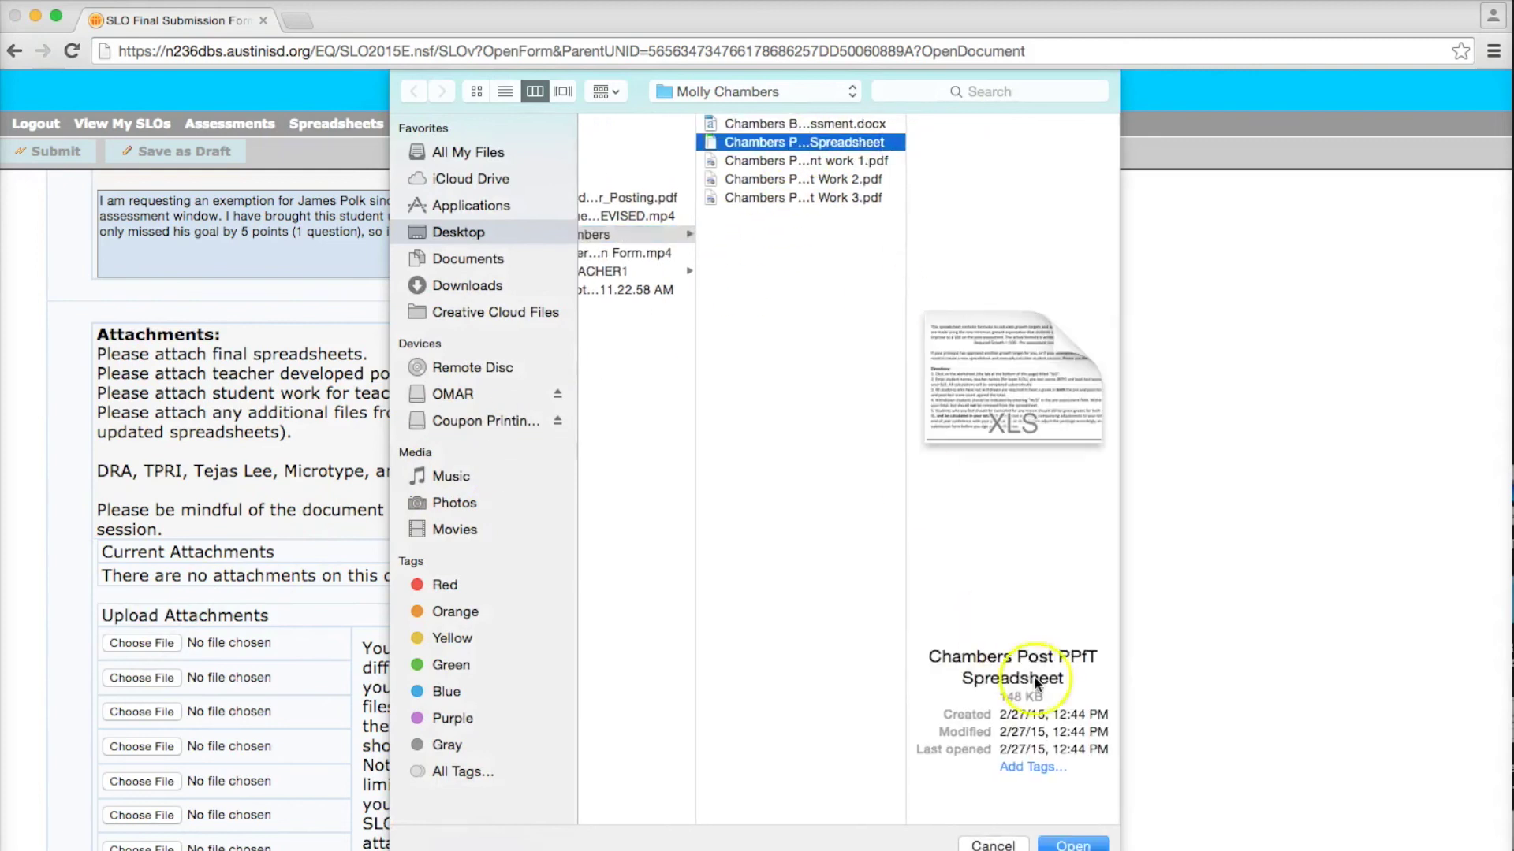
{"action": "left_click", "coordinate": [1073, 844]}
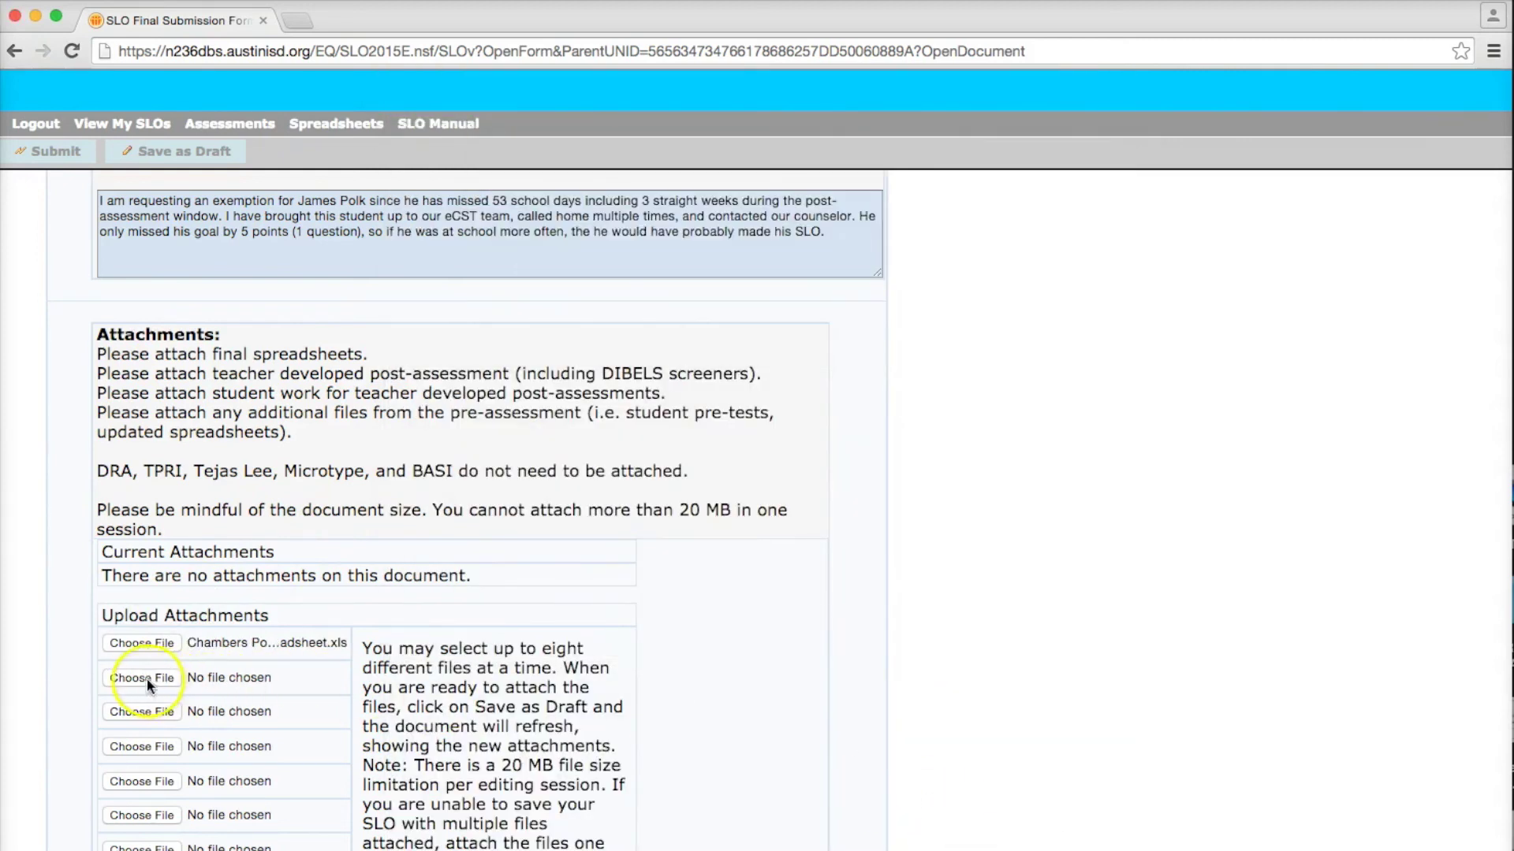
{"action": "left_click", "coordinate": [146, 678]}
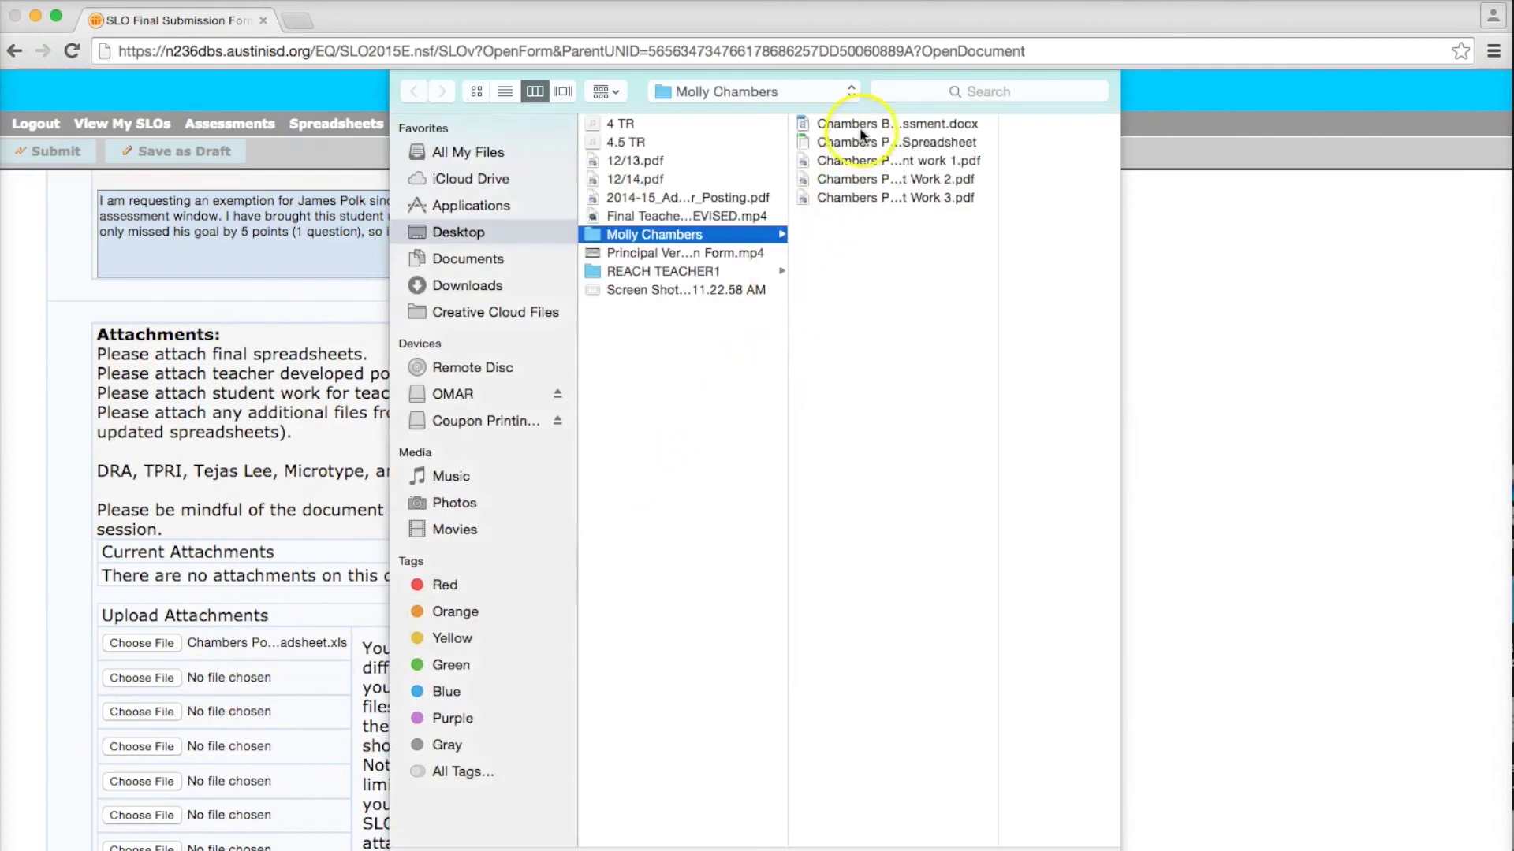
{"action": "left_click", "coordinate": [861, 125]}
{"action": "left_click", "coordinate": [1077, 838]}
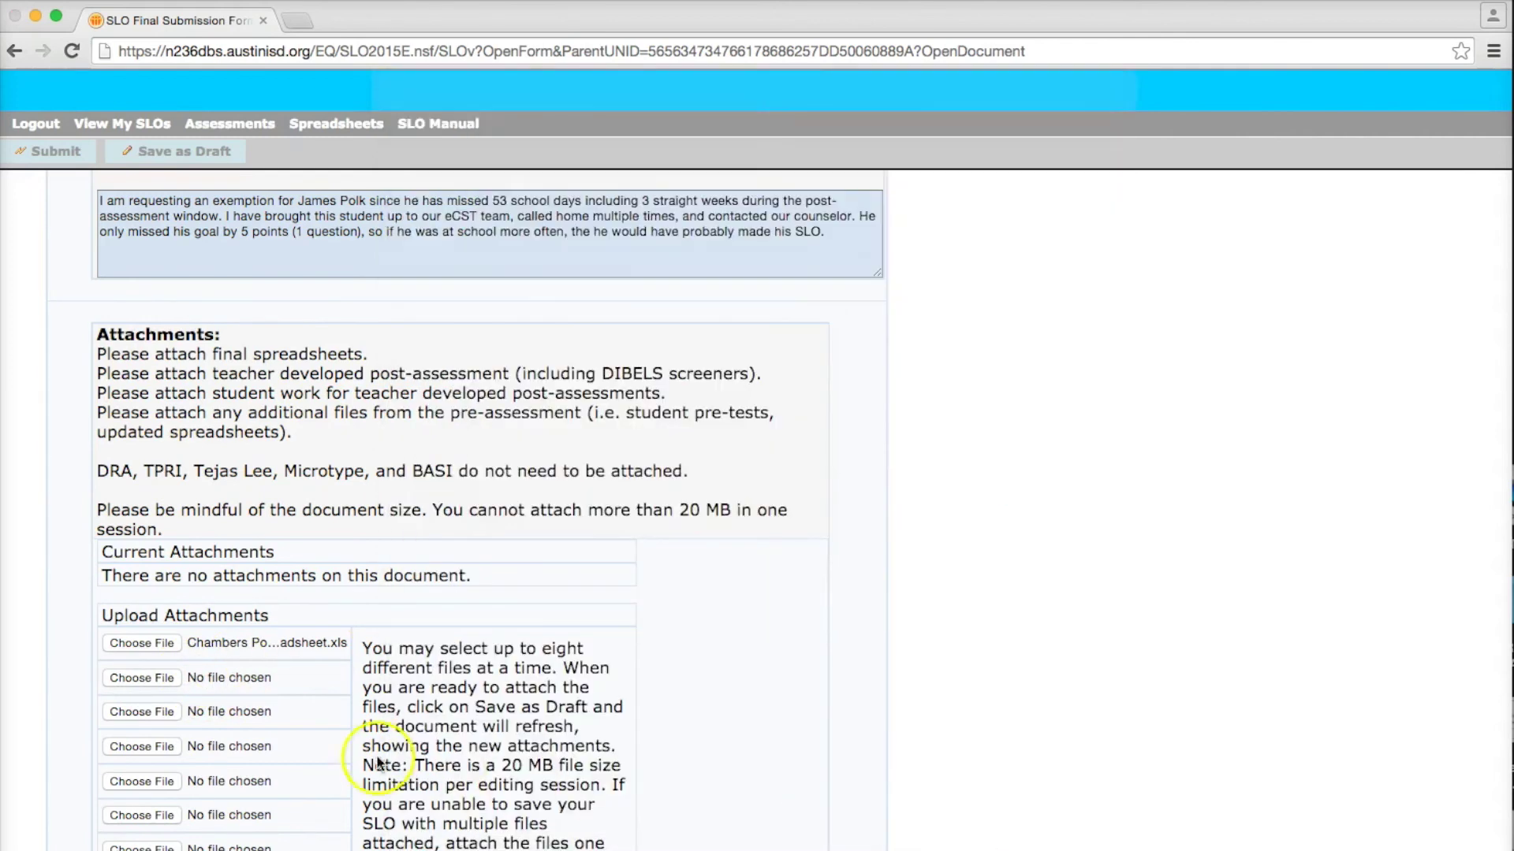
Choose the post student work 1, 2 and 3 PDFs as the third, fourth and fifth attachments
{"action": "left_click", "coordinate": [139, 717]}
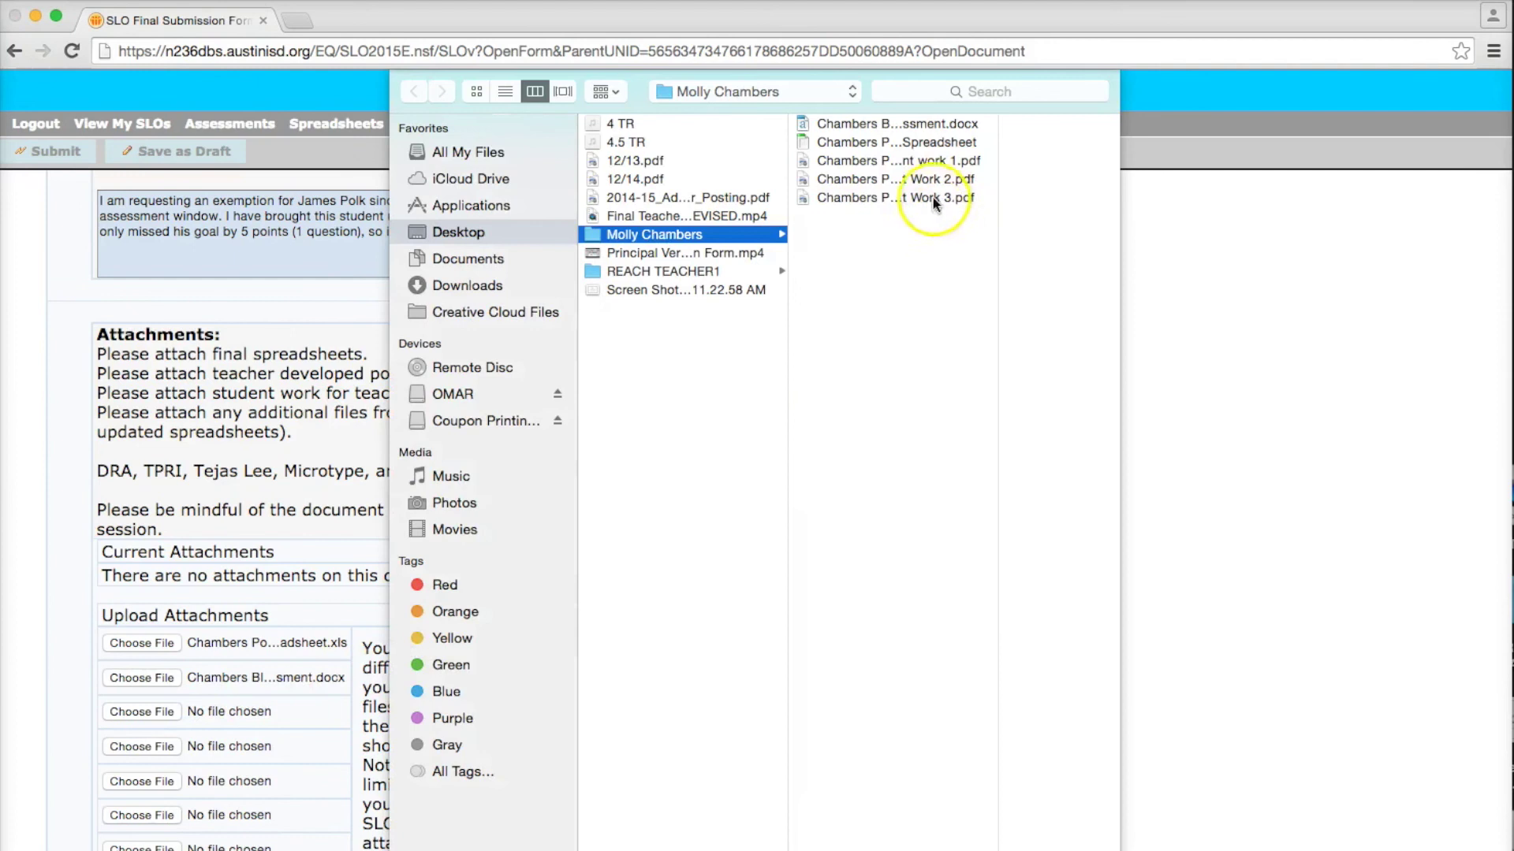
{"action": "left_click", "coordinate": [894, 161]}
{"action": "left_click", "coordinate": [1077, 837]}
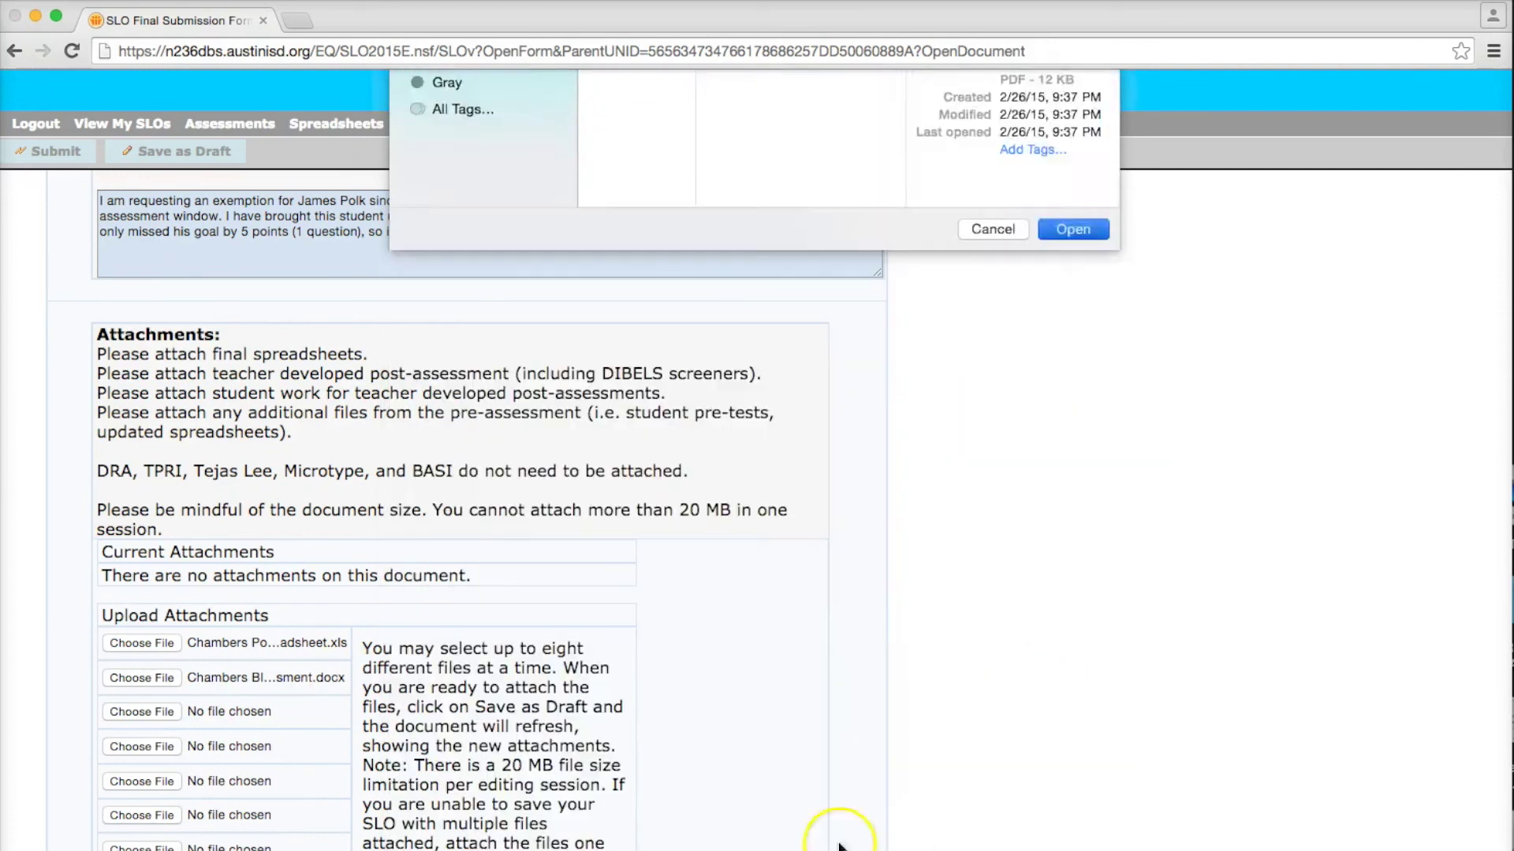
{"action": "left_click", "coordinate": [153, 747]}
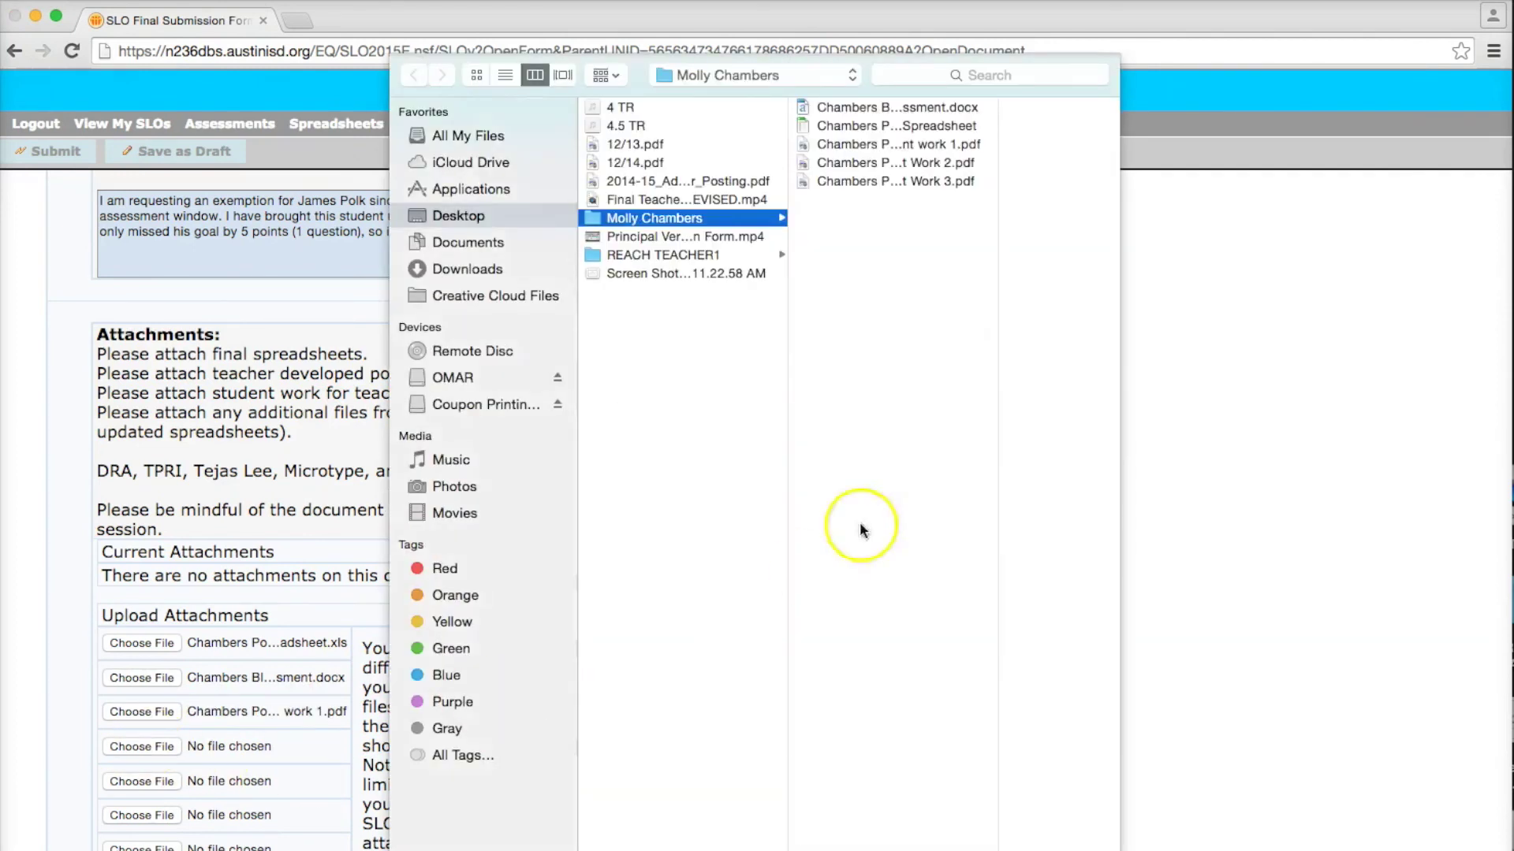
{"action": "left_click", "coordinate": [944, 183]}
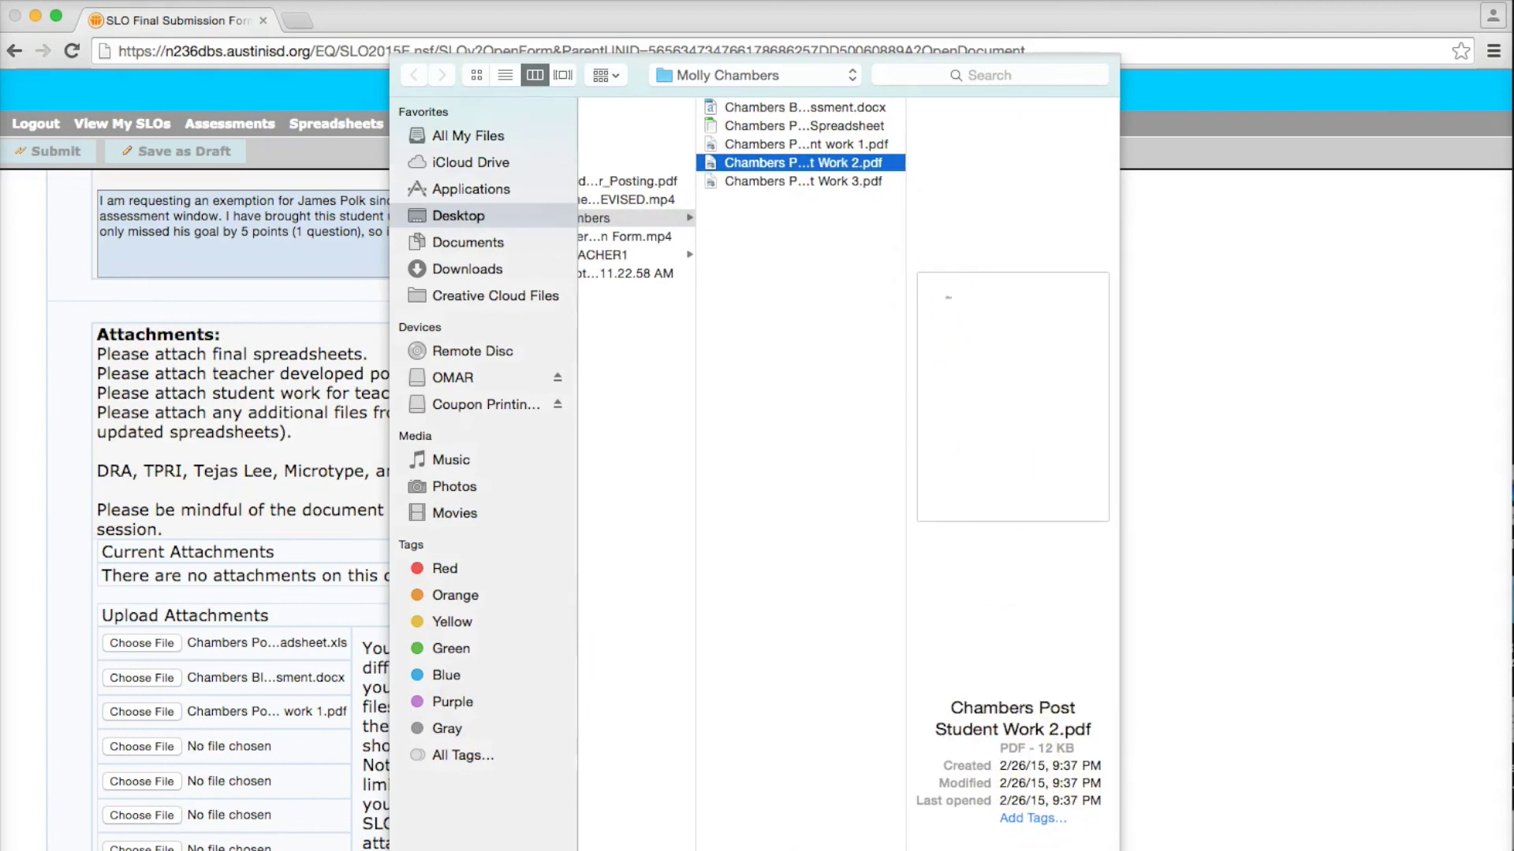
{"action": "key", "text": "Return"}
{"action": "left_click", "coordinate": [169, 781]}
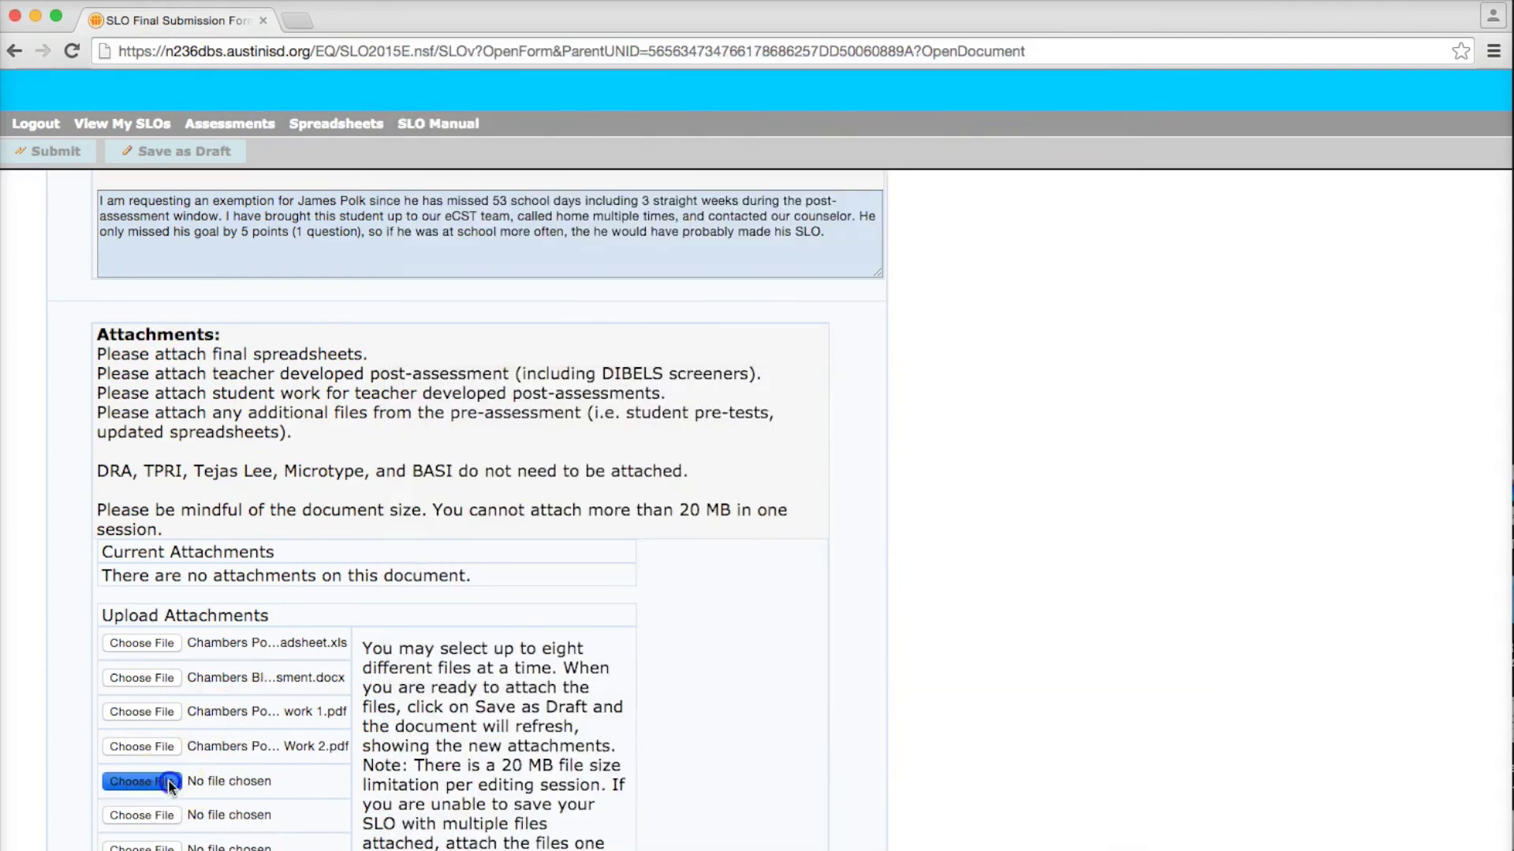
{"action": "left_click", "coordinate": [935, 157]}
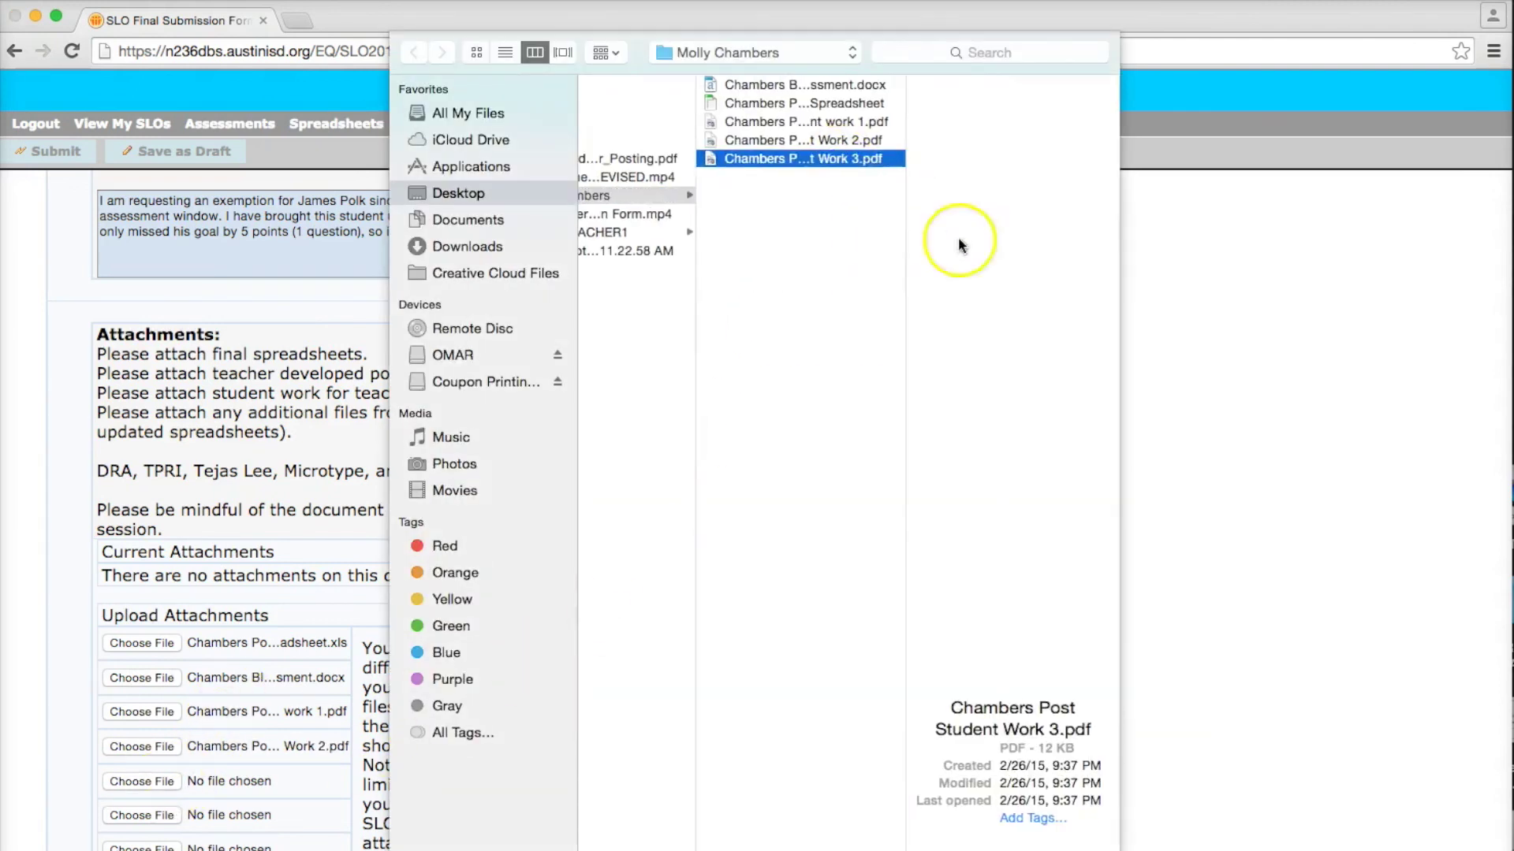
{"action": "key", "text": "Return"}
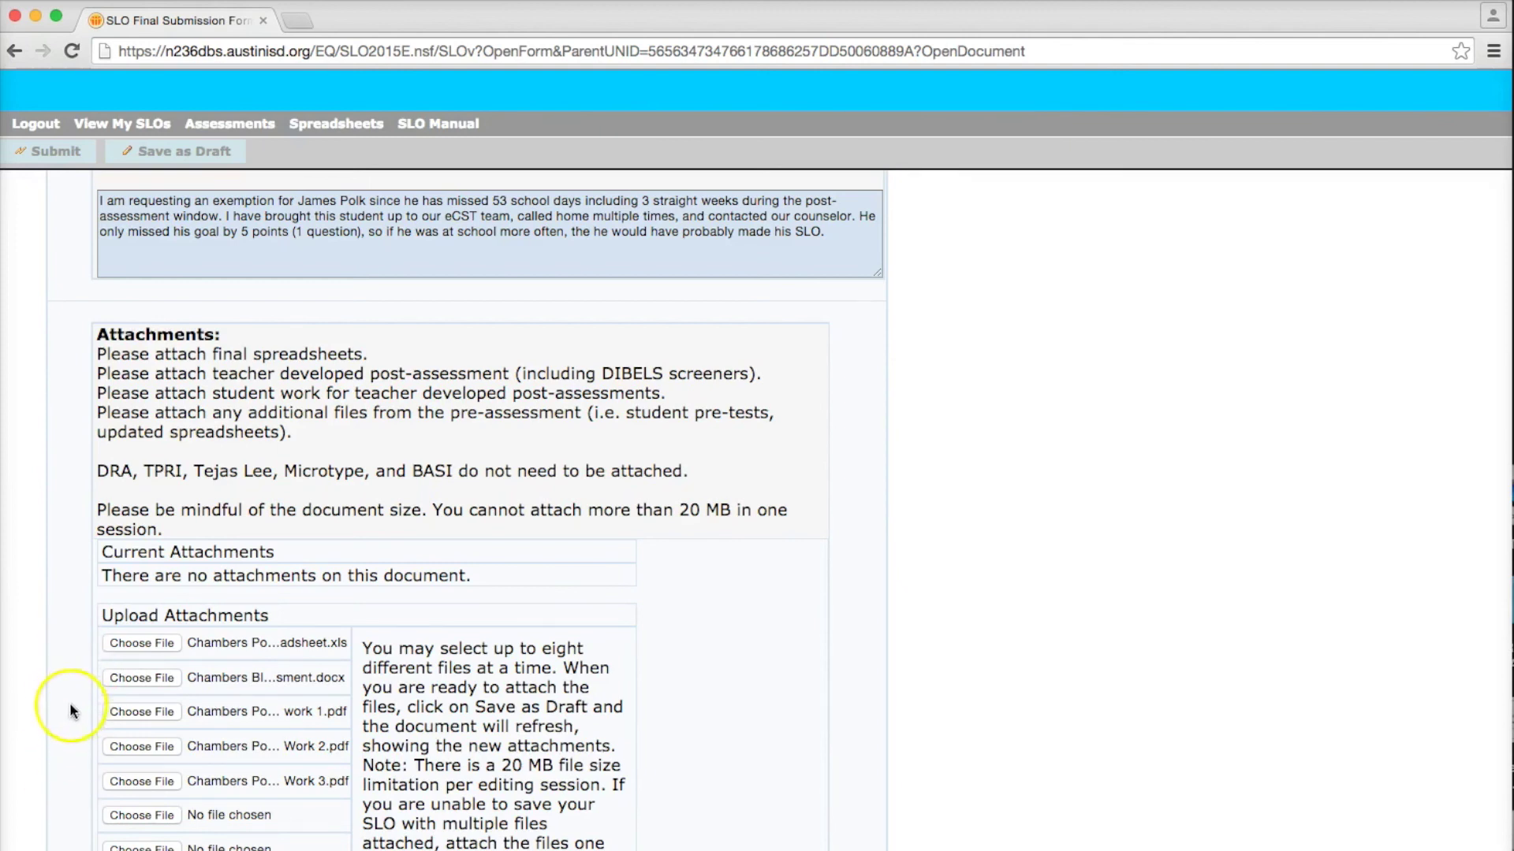
Submit the completed final Individual SLO submission form to the principal and accept the confirmations
{"action": "scroll", "coordinate": [70, 767], "scroll_direction": "up", "scroll_amount": 4}
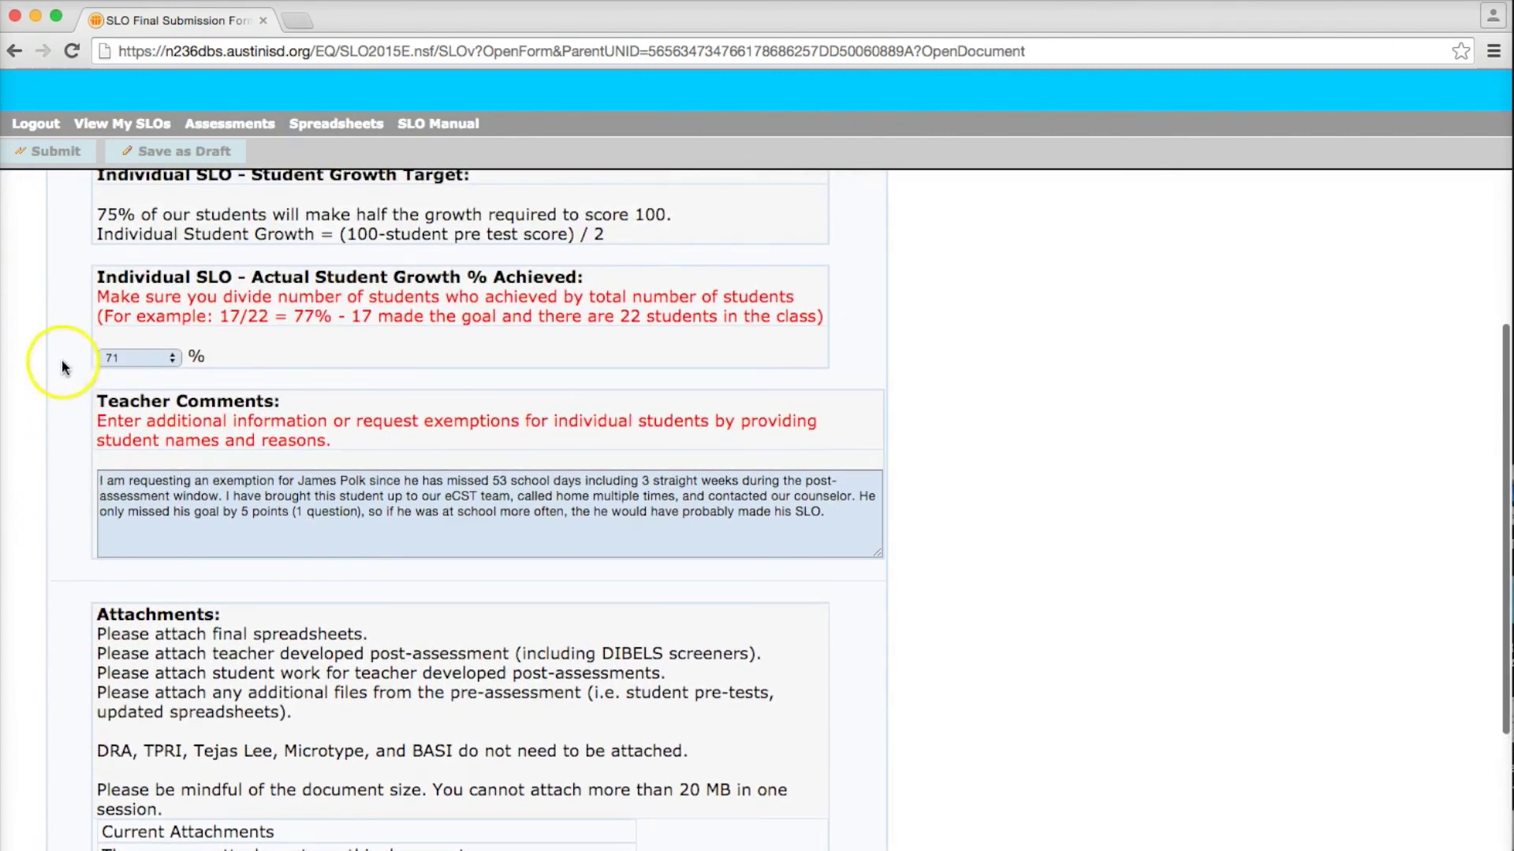
{"action": "left_click", "coordinate": [64, 163]}
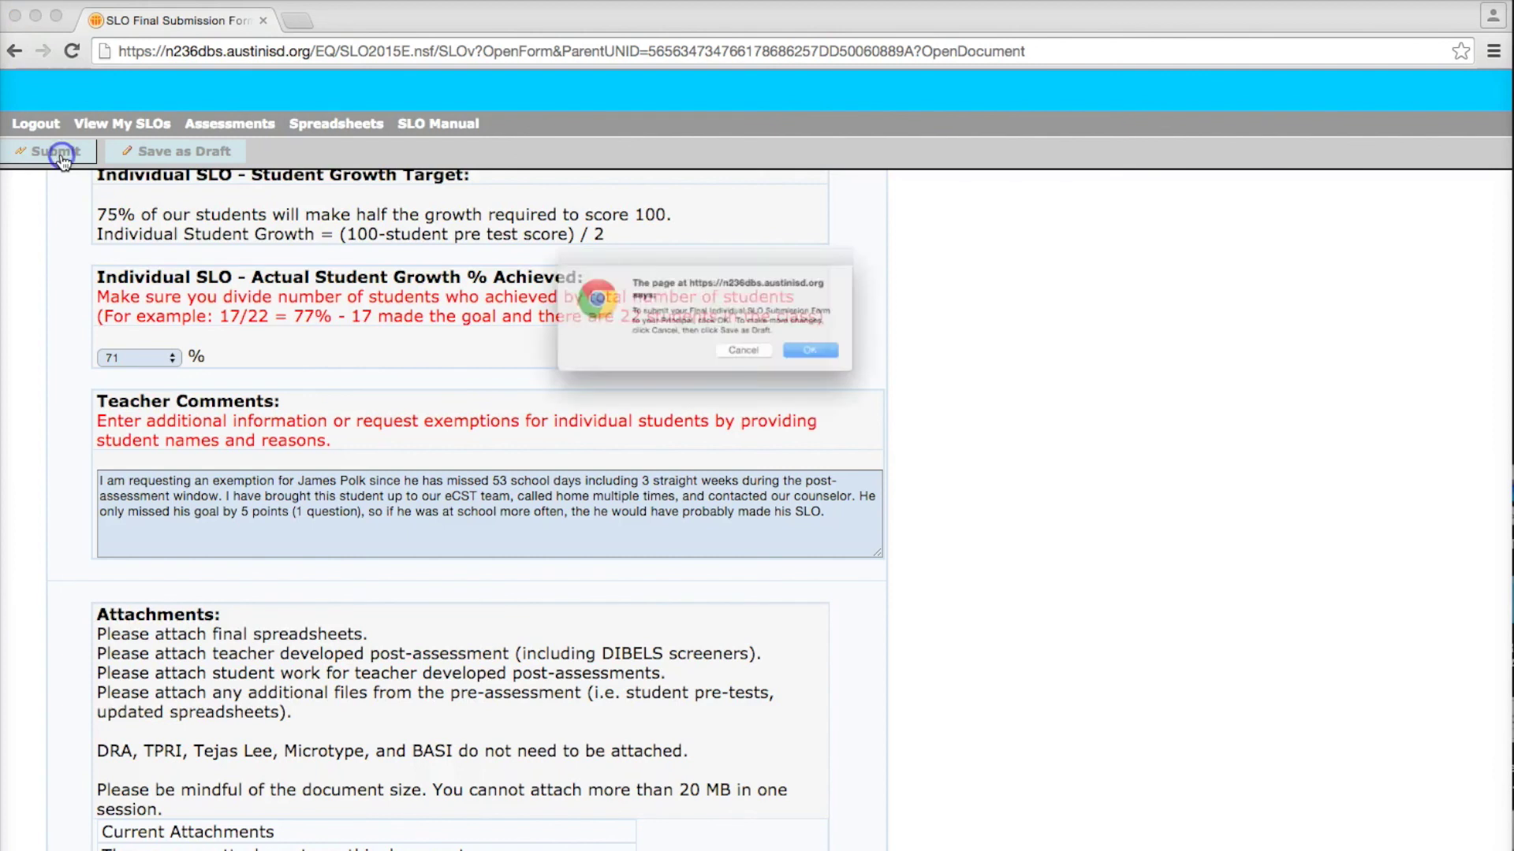
{"action": "left_click", "coordinate": [858, 371]}
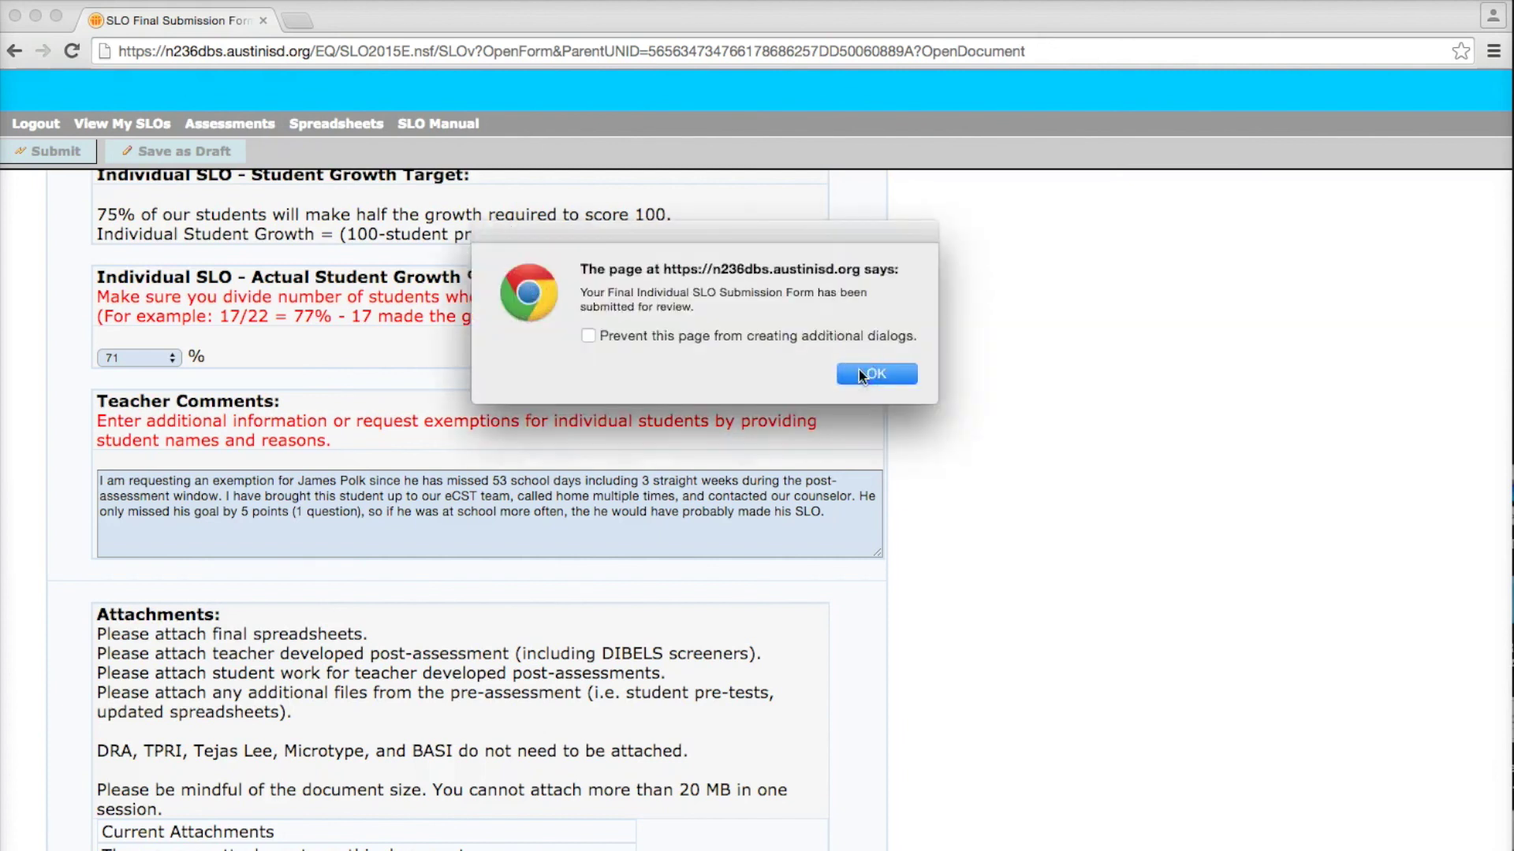
{"action": "key", "text": "Return"}
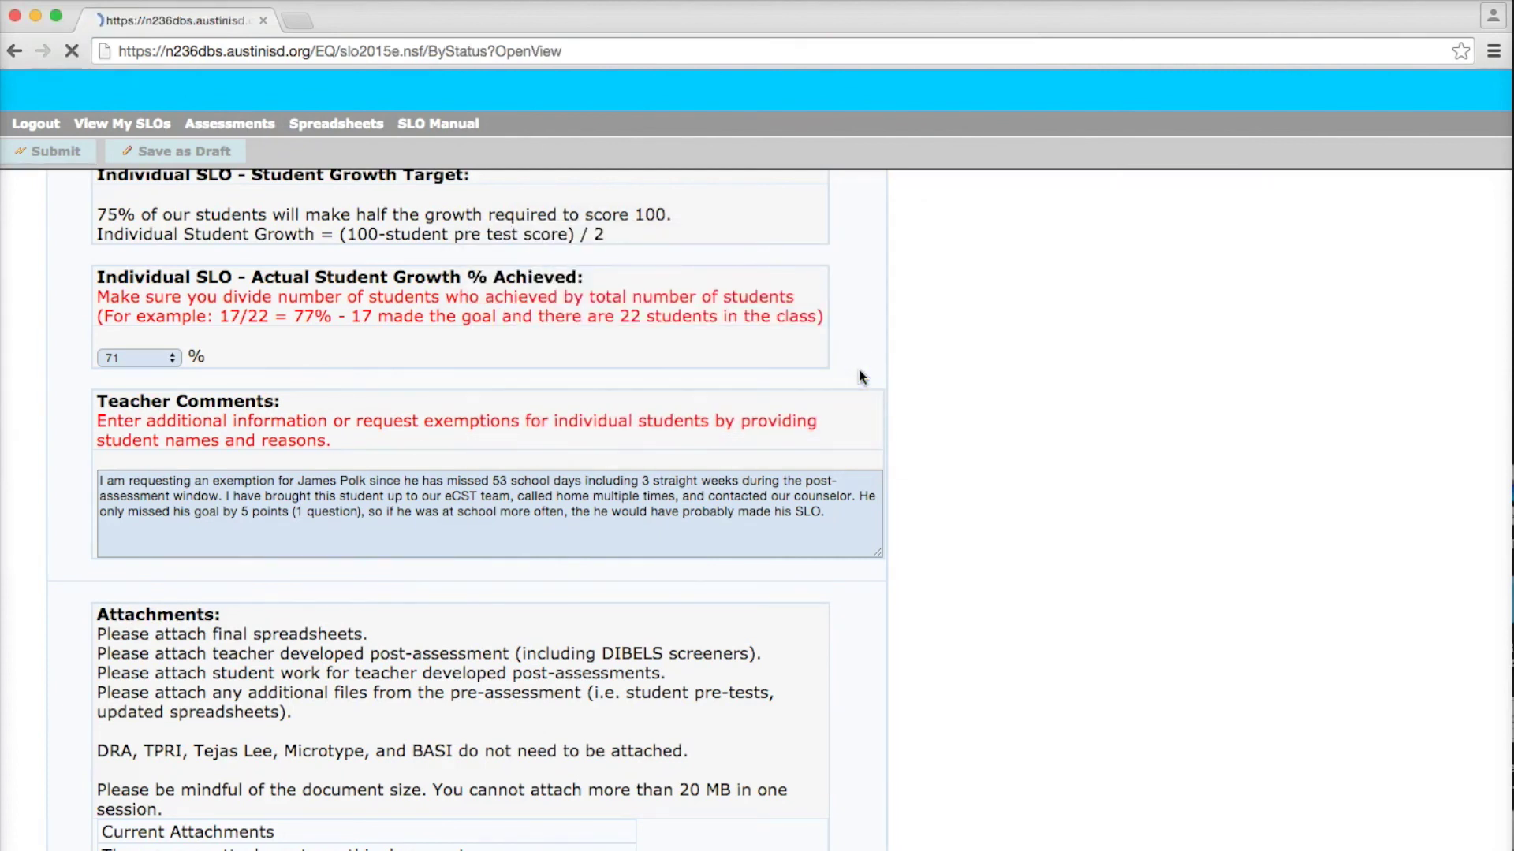